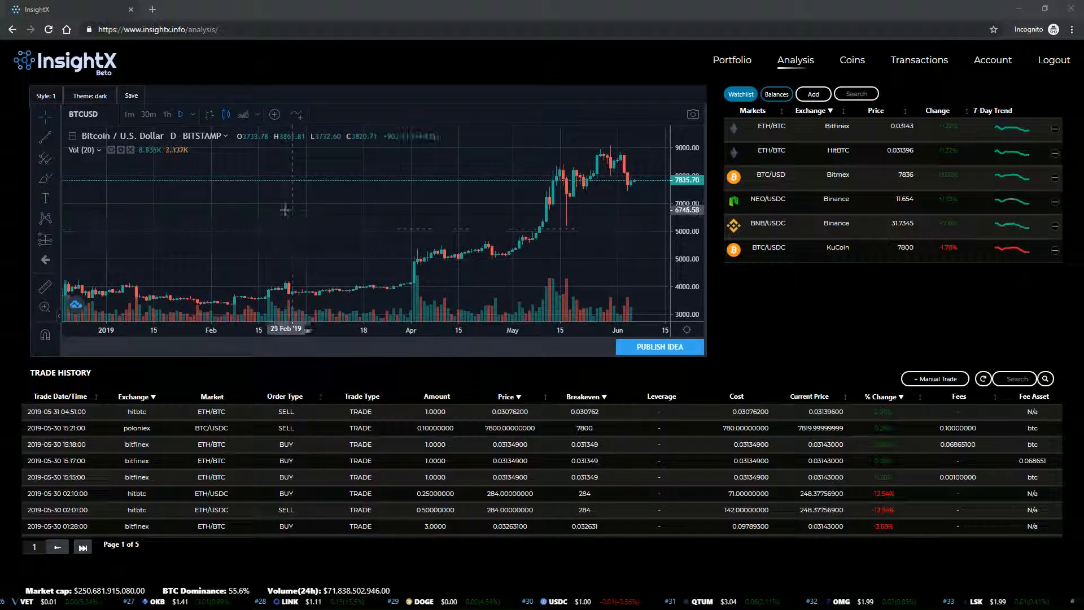
pyautogui.moveTo(284, 210); pyautogui.dragTo(247, 226)
pyautogui.moveTo(394, 211)
pyautogui.mouseDown()
pyautogui.moveTo(354, 215)
pyautogui.moveTo(395, 214)
pyautogui.mouseUp()
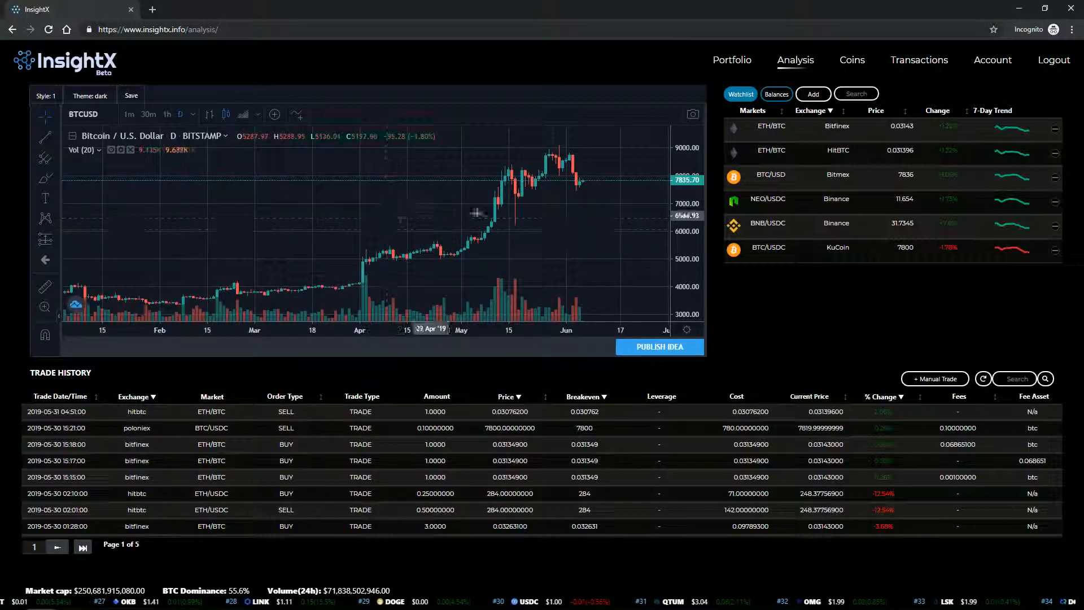
pyautogui.moveTo(553, 218); pyautogui.dragTo(449, 243)
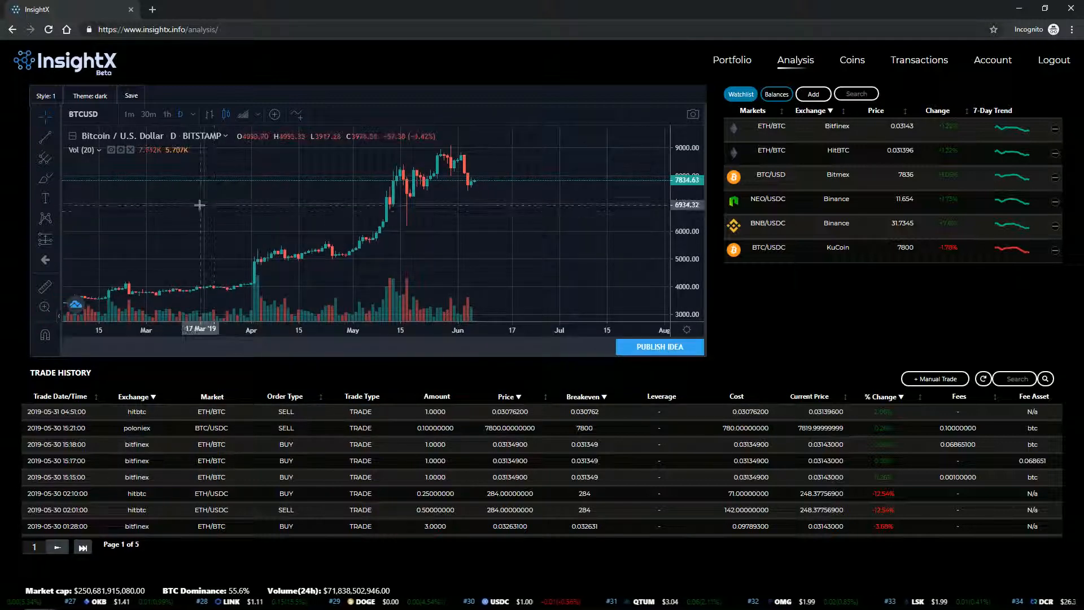
pyautogui.moveTo(243, 207); pyautogui.dragTo(289, 205)
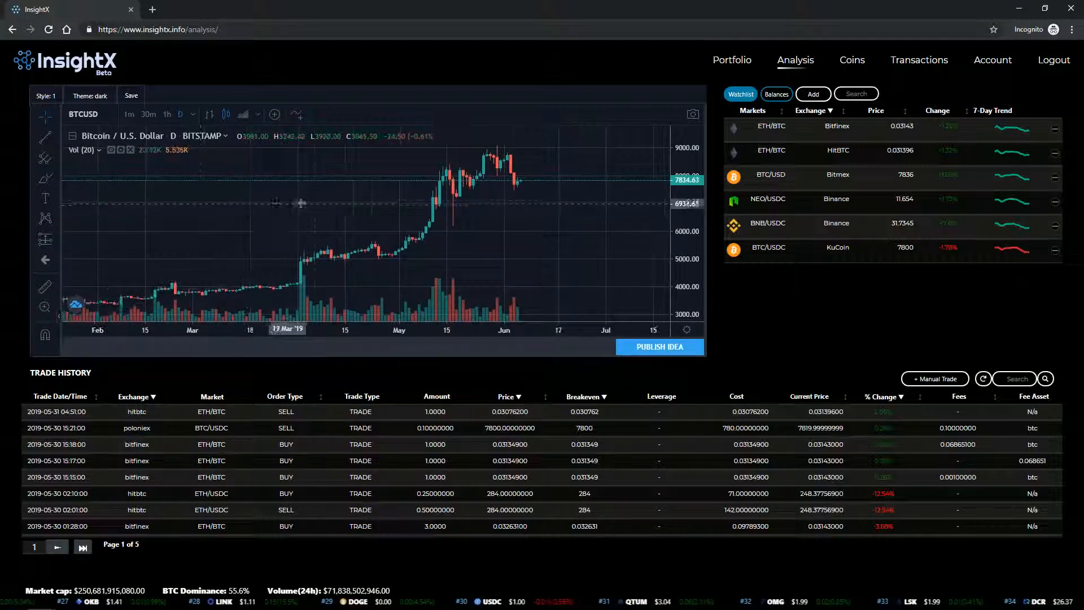
pyautogui.moveTo(291, 190); pyautogui.dragTo(302, 213)
pyautogui.click(246, 186)
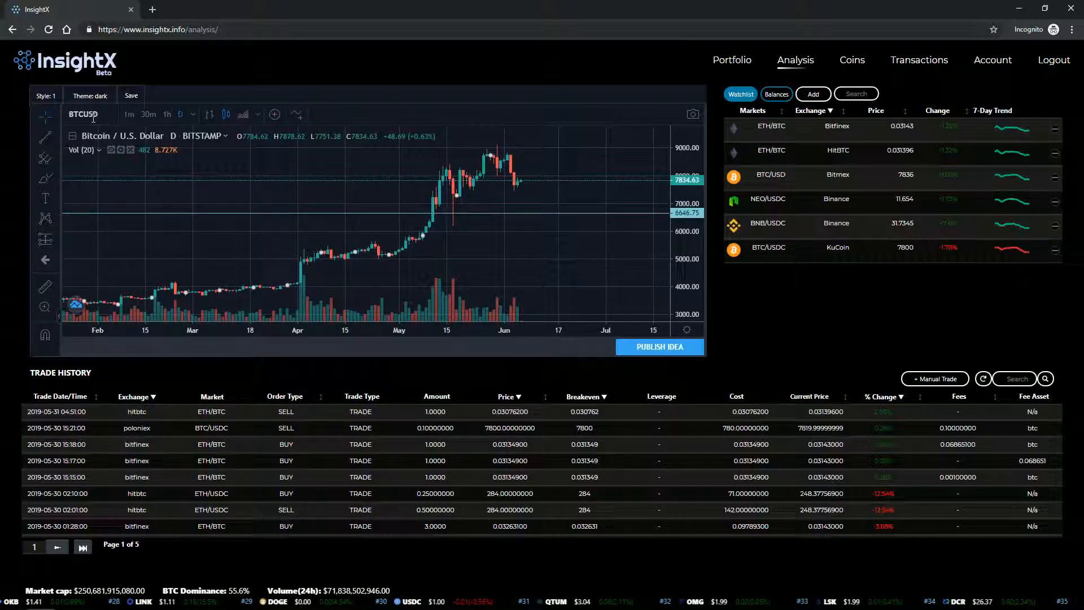
# Switch the chart to BTCUSDC from Binance and set its interval to 1 minute
pyautogui.click(125, 115)
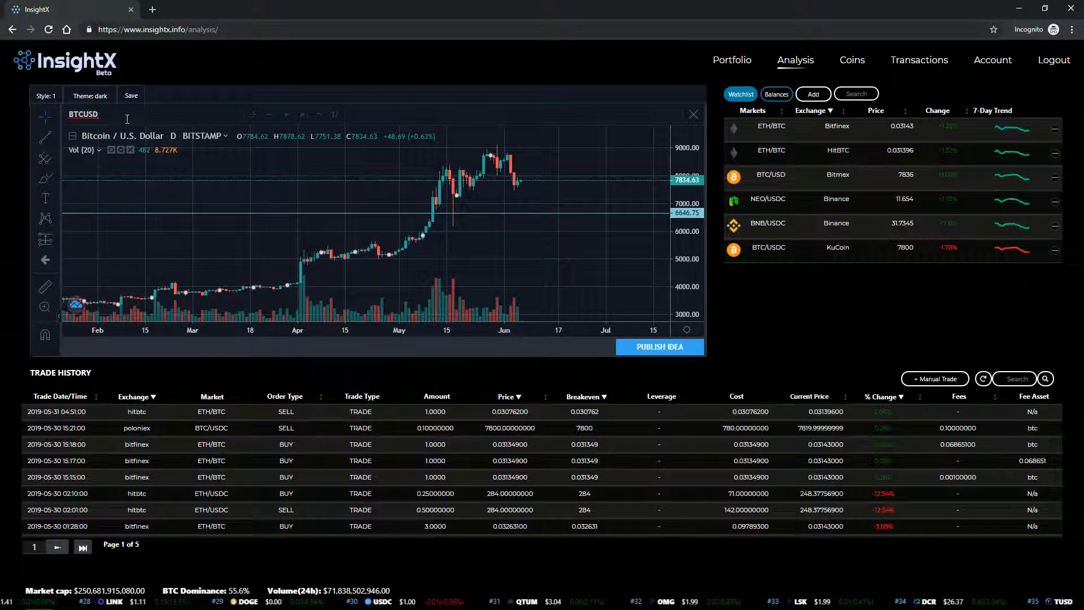
pyautogui.write('C')
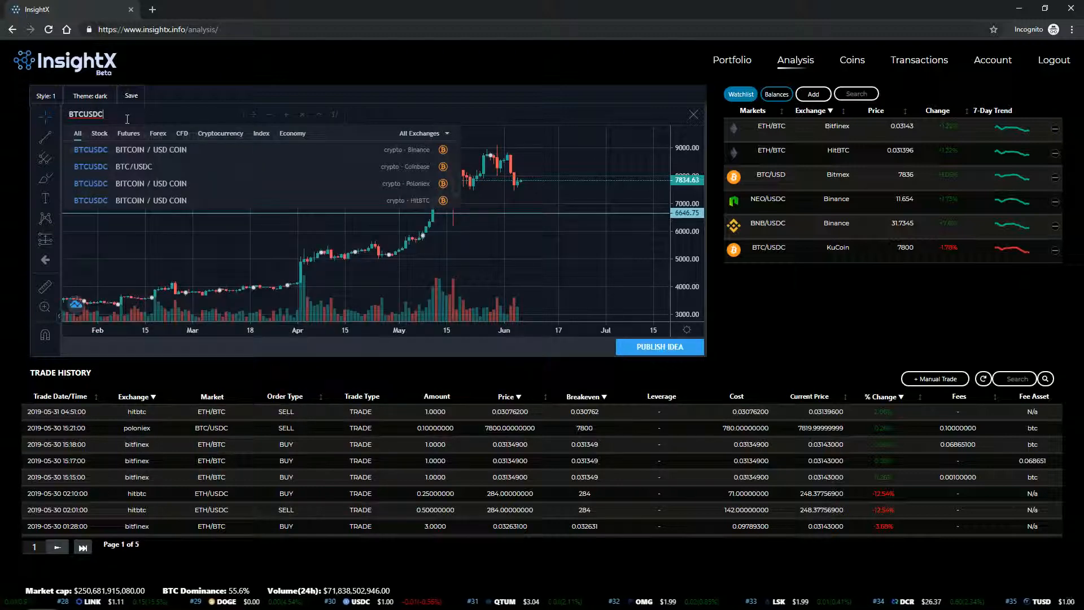
pyautogui.click(161, 149)
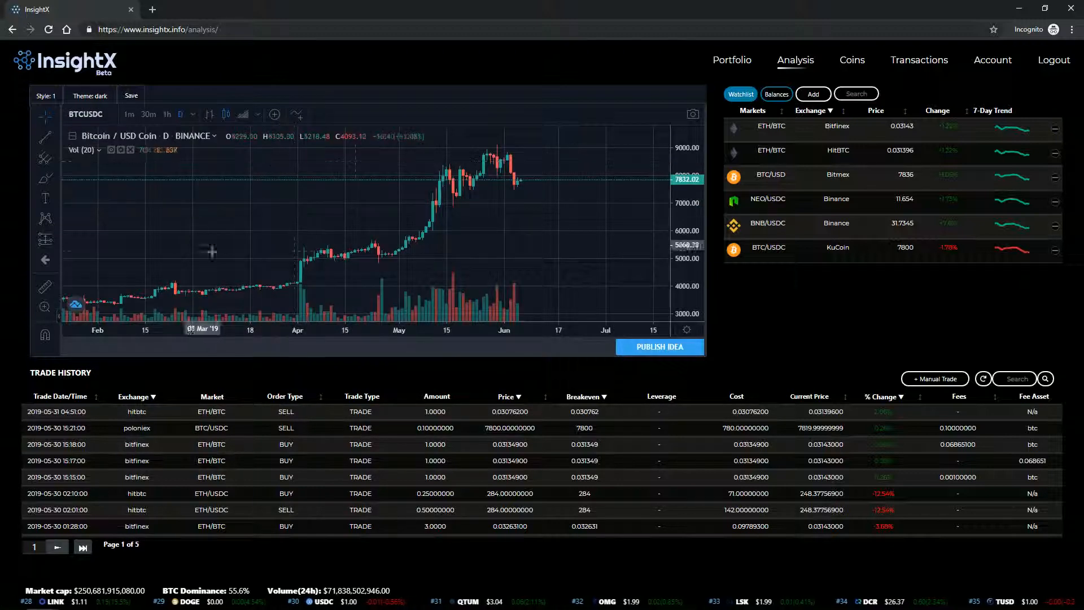
pyautogui.click(129, 114)
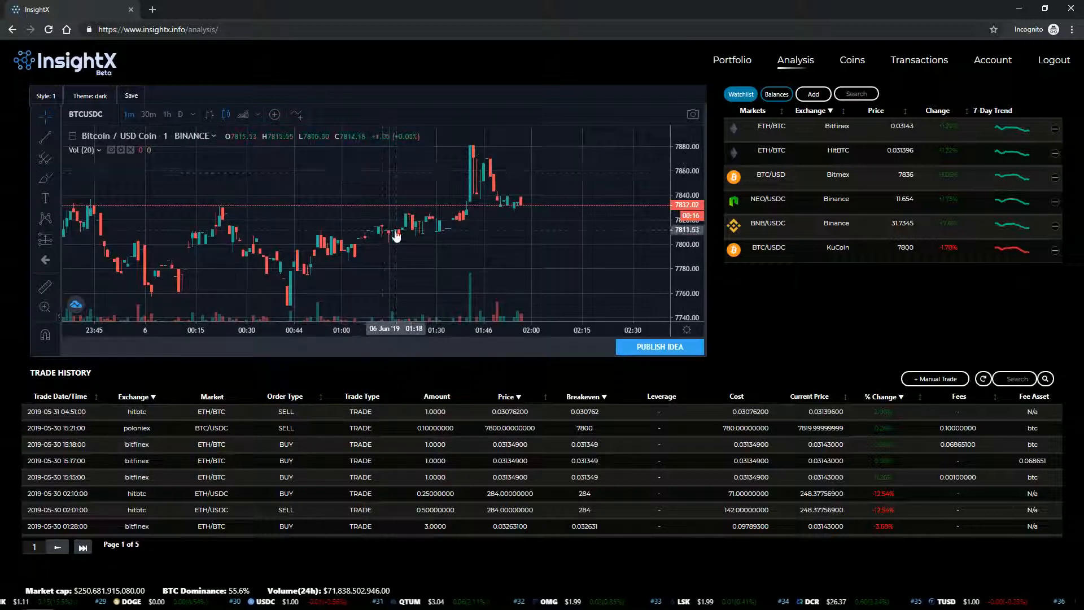
pyautogui.moveTo(558, 245); pyautogui.dragTo(485, 245)
pyautogui.moveTo(681, 177)
pyautogui.mouseDown()
pyautogui.moveTo(682, 237)
pyautogui.moveTo(681, 180)
pyautogui.mouseUp()
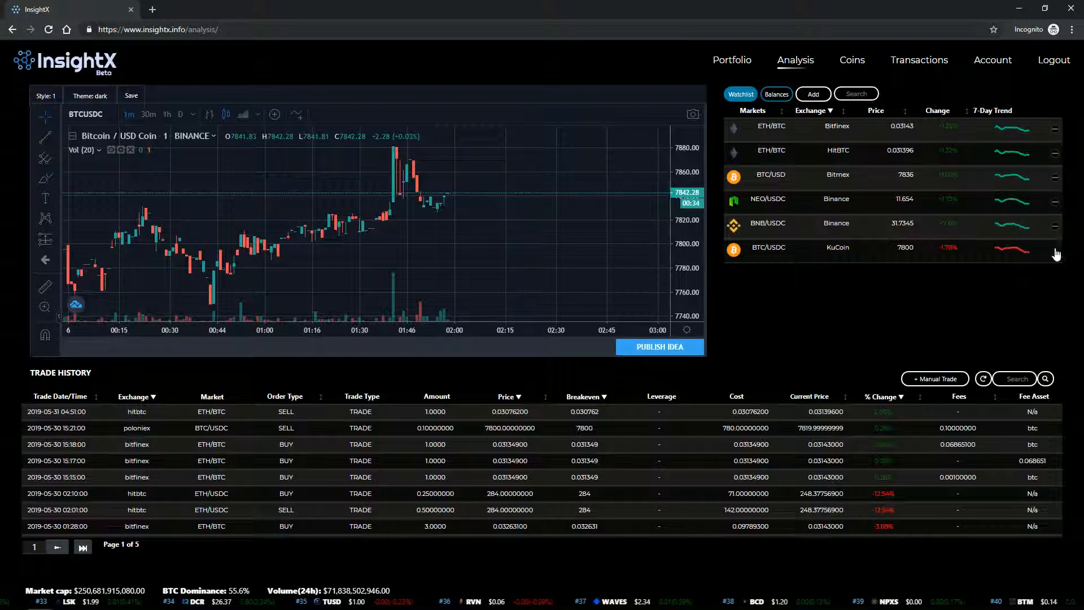
pyautogui.click(813, 94)
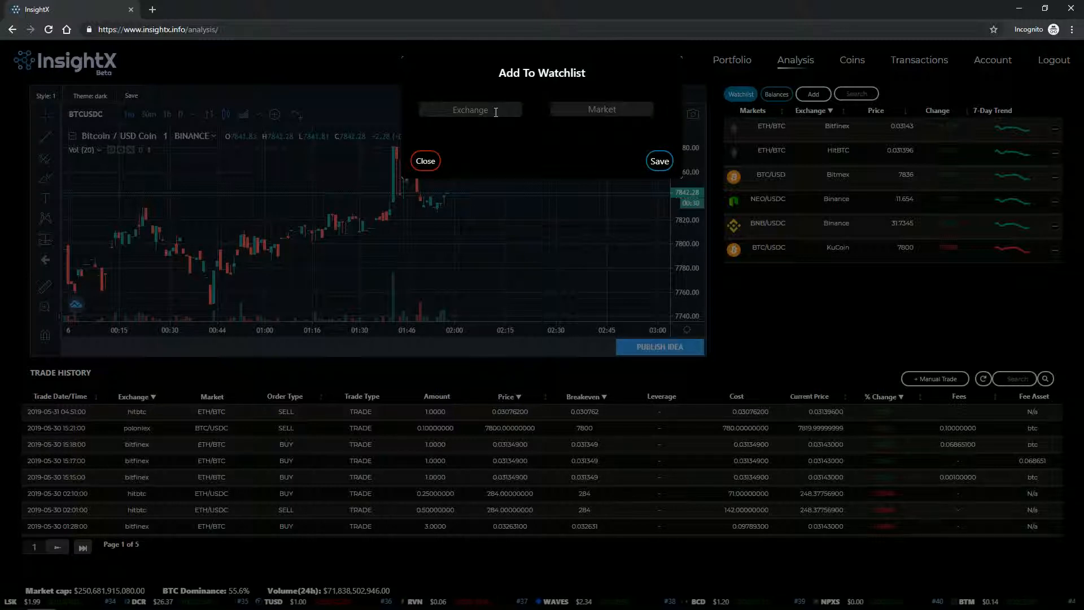
pyautogui.write('bi')
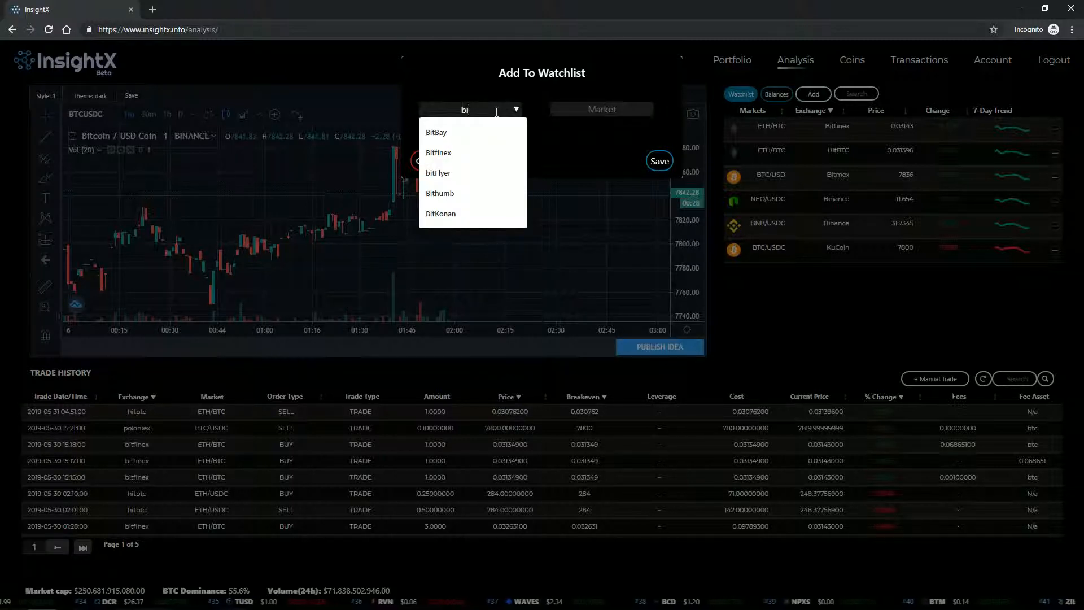
pyautogui.write('n')
pyautogui.click(472, 153)
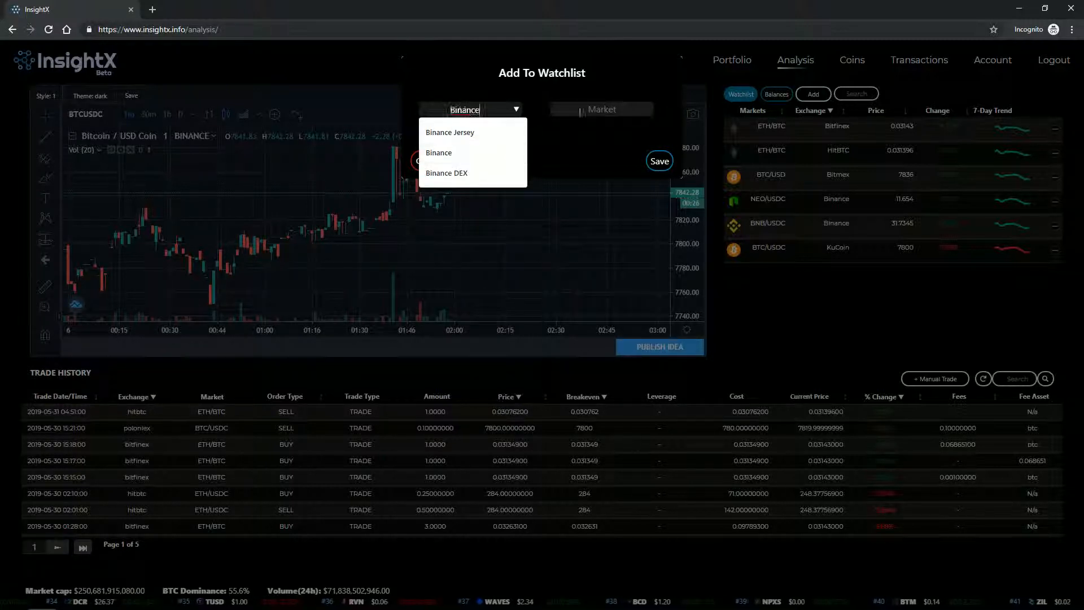
pyautogui.click(583, 105)
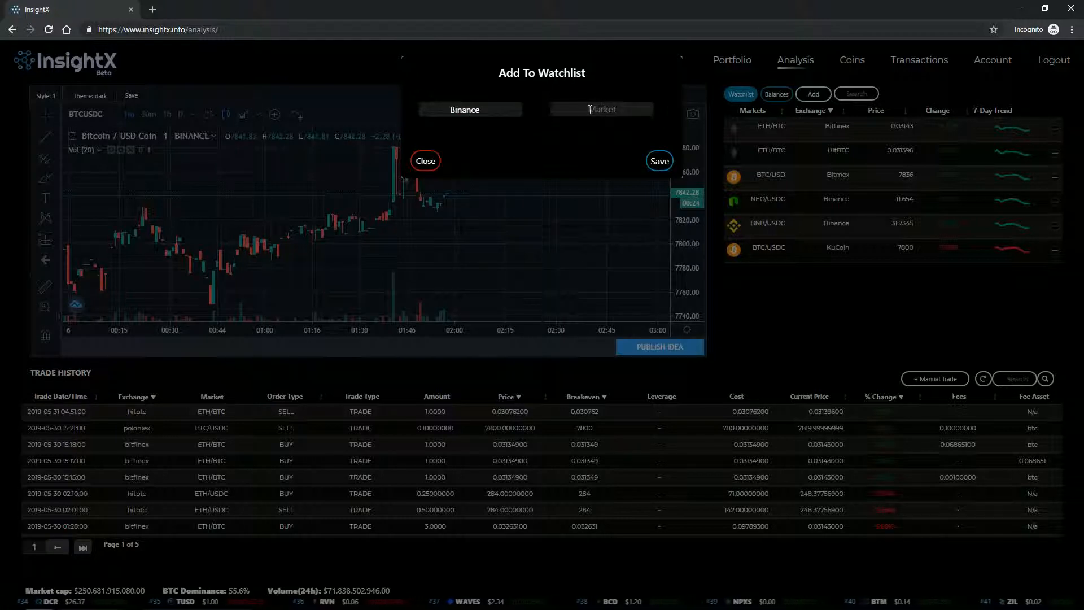
pyautogui.write('bnb')
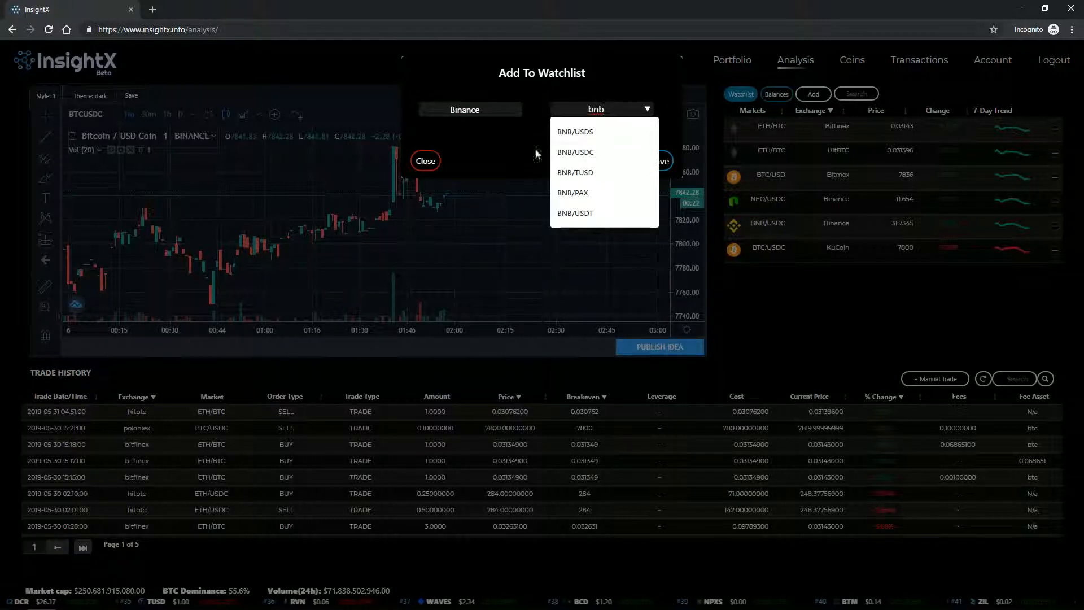
pyautogui.click(498, 150)
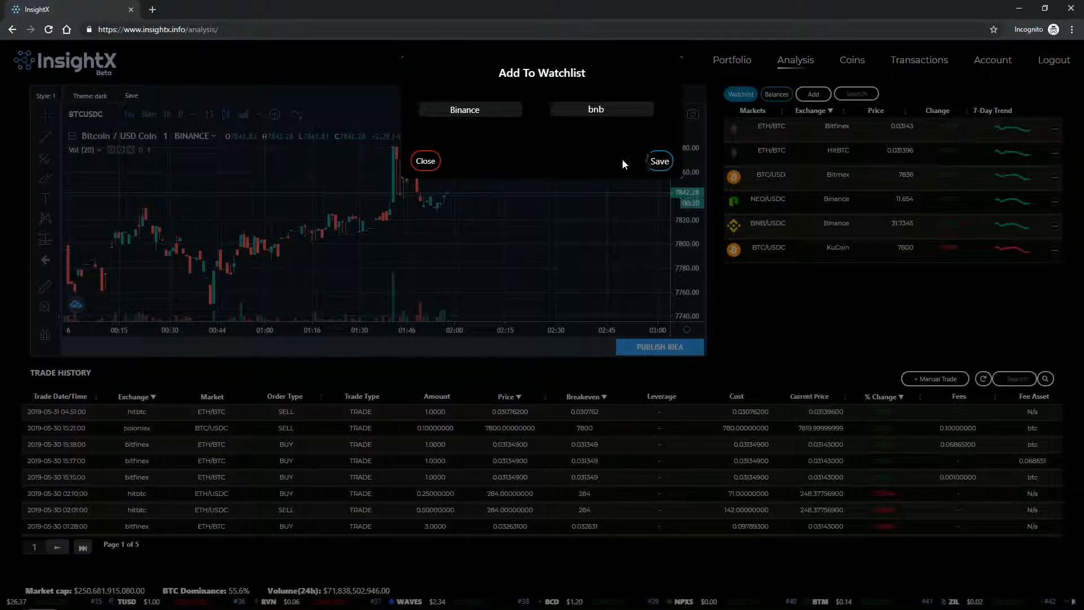
pyautogui.click(429, 163)
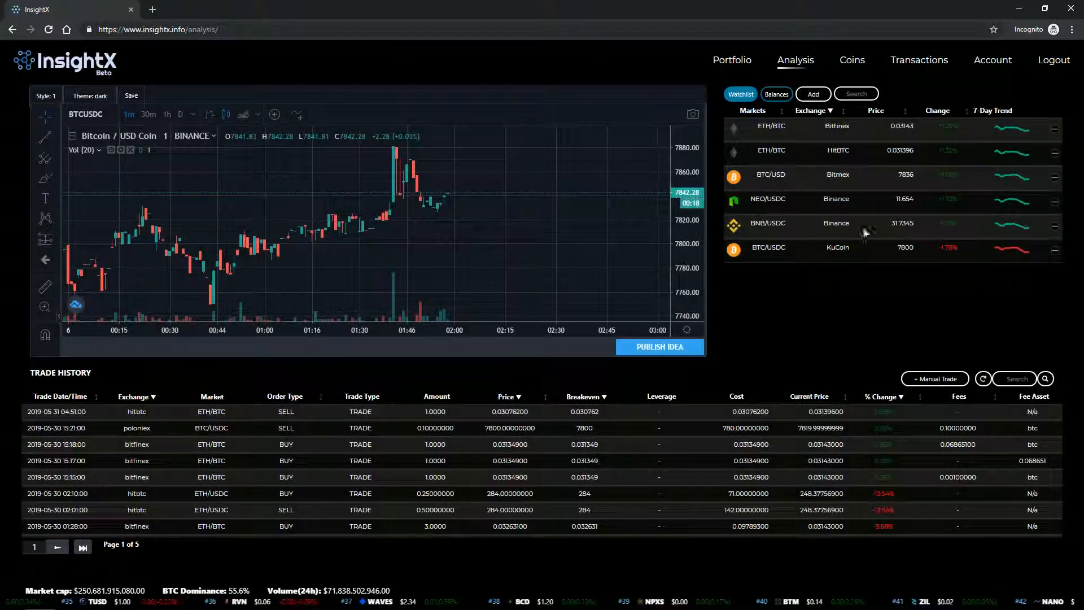
# Search the watchlist for "btc" and for "et", clearing the search after each one
pyautogui.click(855, 94)
pyautogui.write('btc')
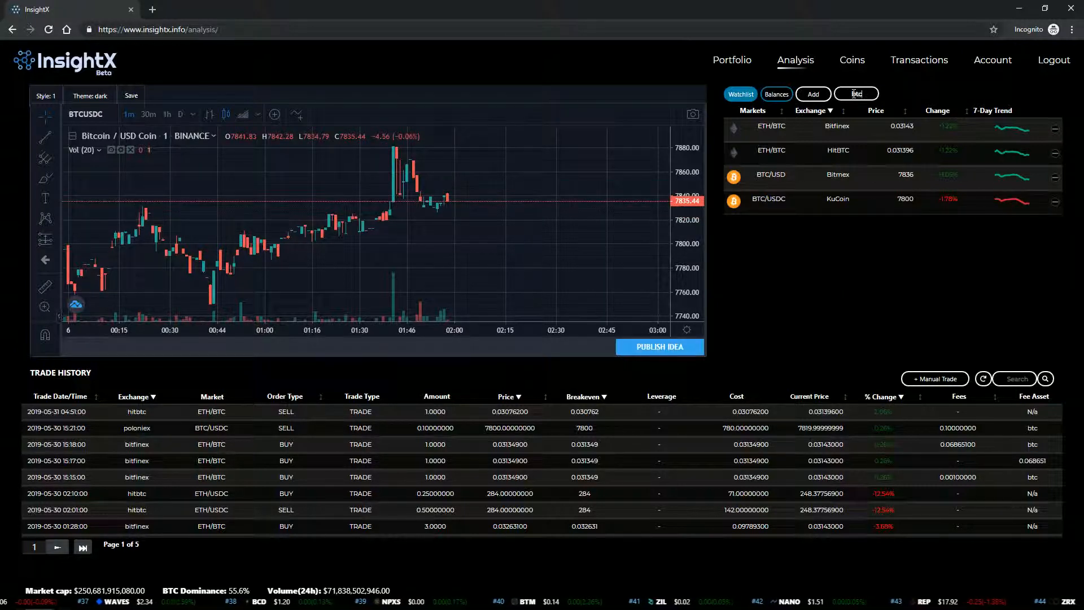
pyautogui.press('BackSpace')
pyautogui.press('BackSpace')
pyautogui.press('BackSpace')
pyautogui.write('et')
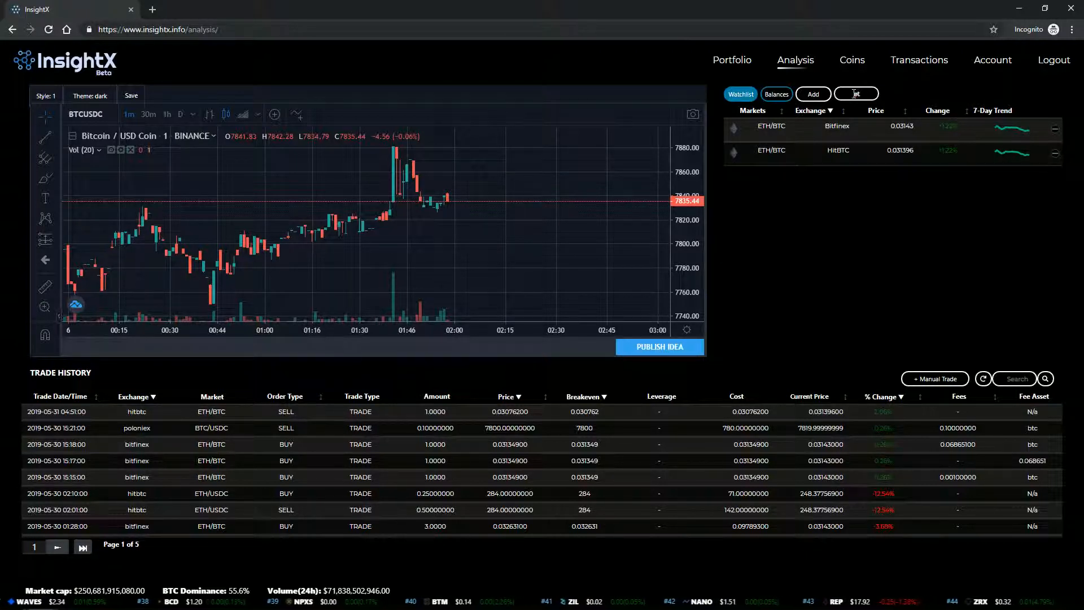
pyautogui.press('BackSpace')
pyautogui.press('BackSpace')
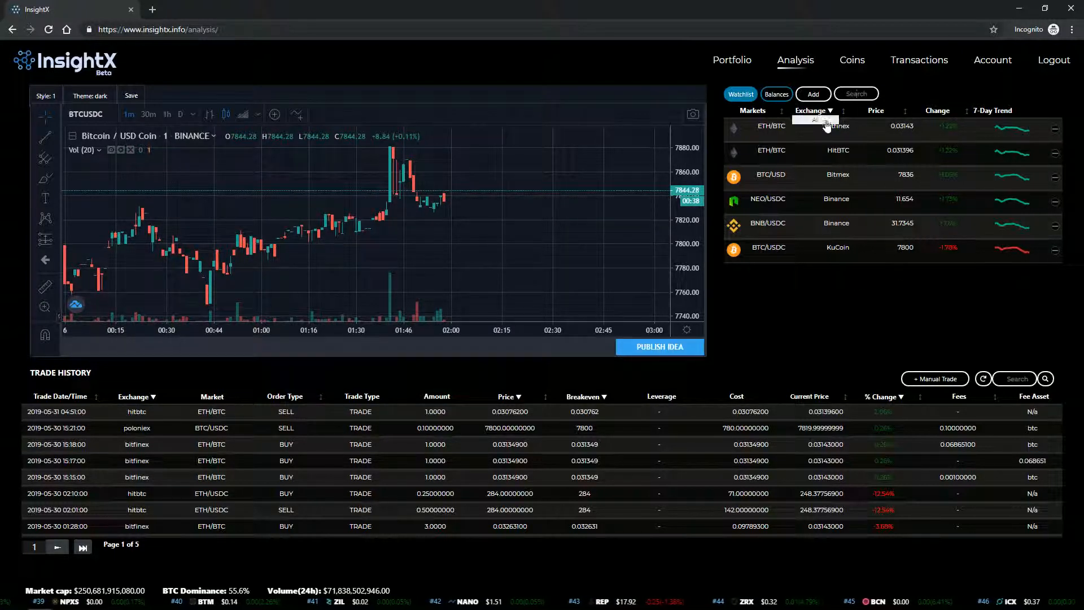
# Show the coin balances across the exchanges and filter them by "binan"
pyautogui.click(773, 97)
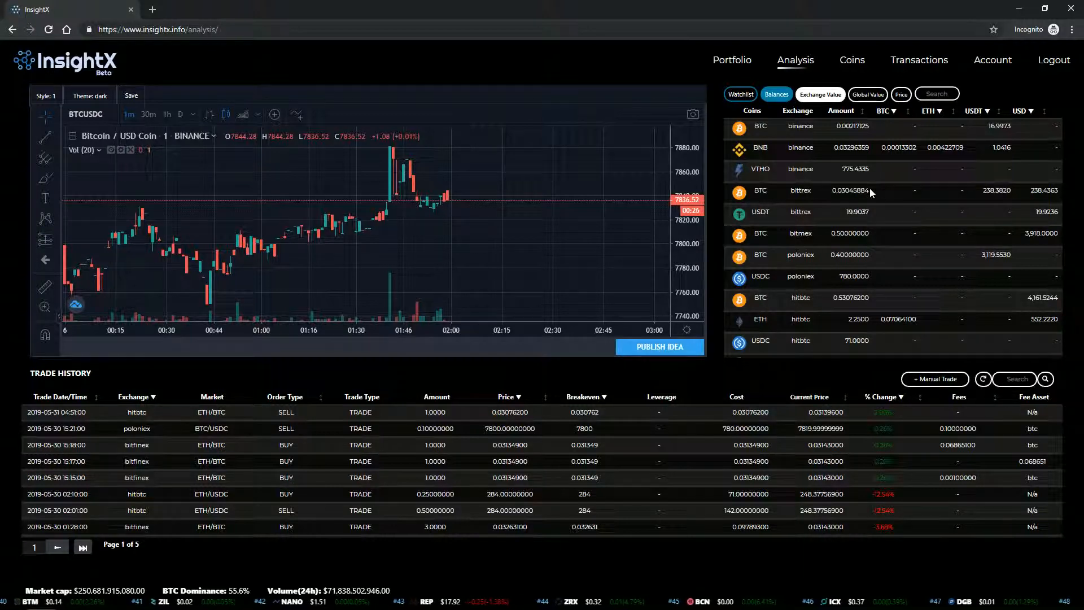
pyautogui.scroll(-2, 870, 188)
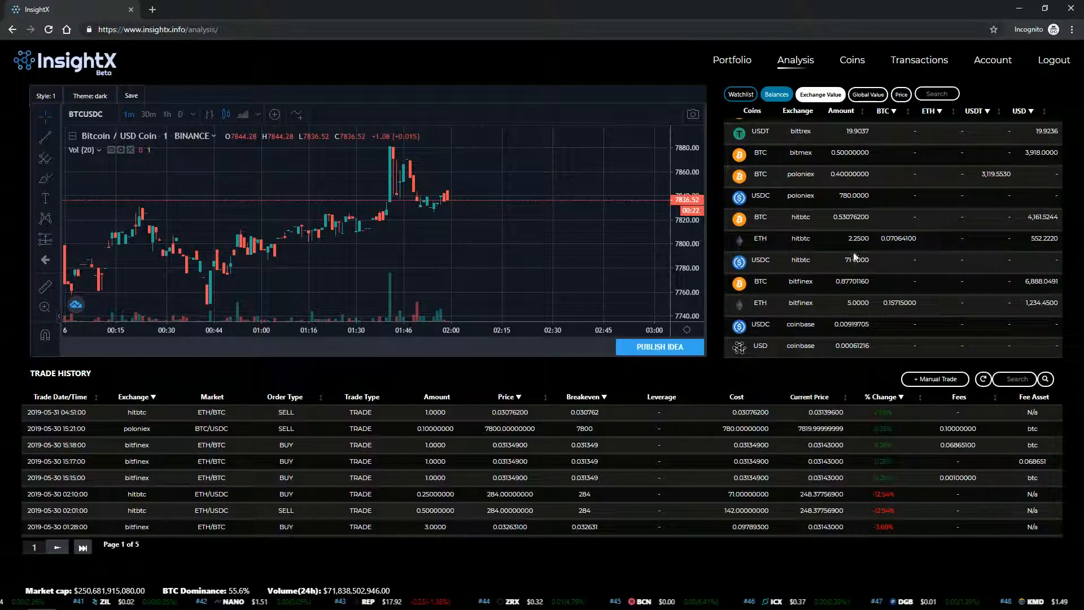
pyautogui.scroll(2, 866, 163)
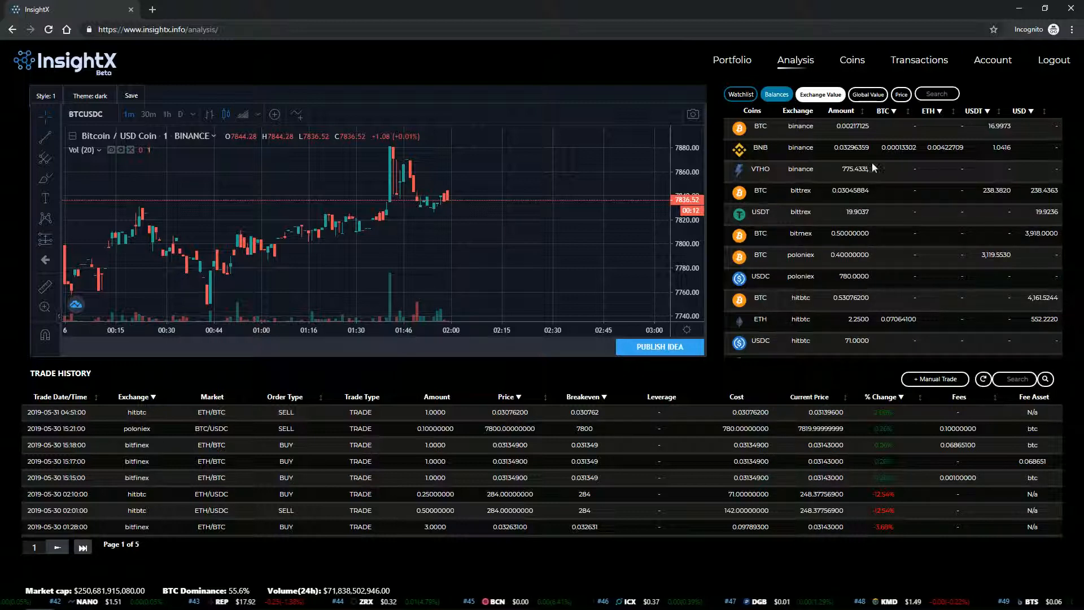
pyautogui.click(941, 92)
pyautogui.write('binan')
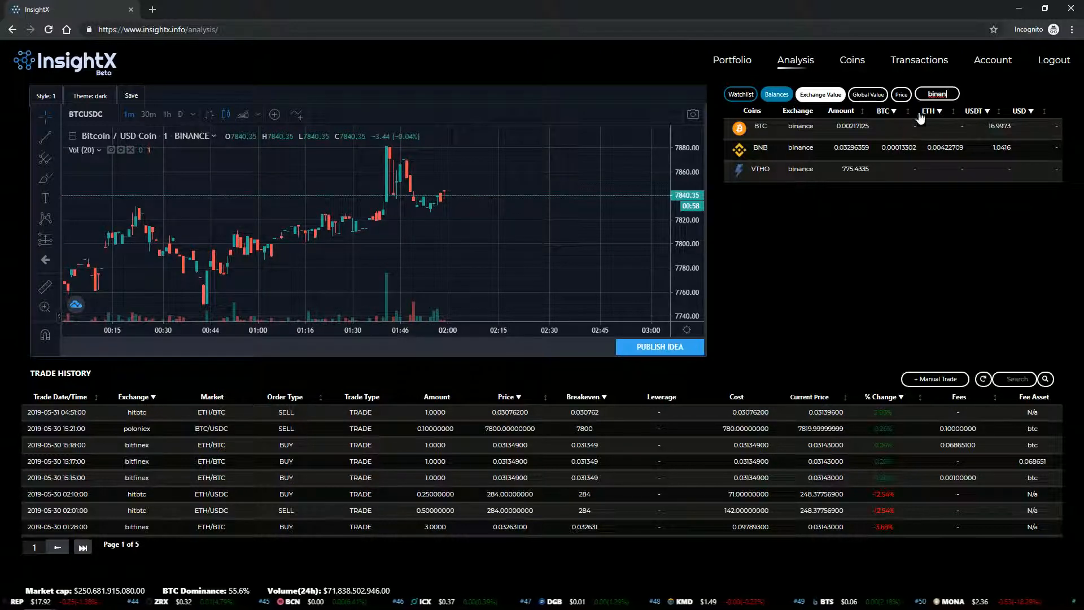
# View the filtered Binance balances as global values and as coin prices
pyautogui.moveTo(1020, 112)
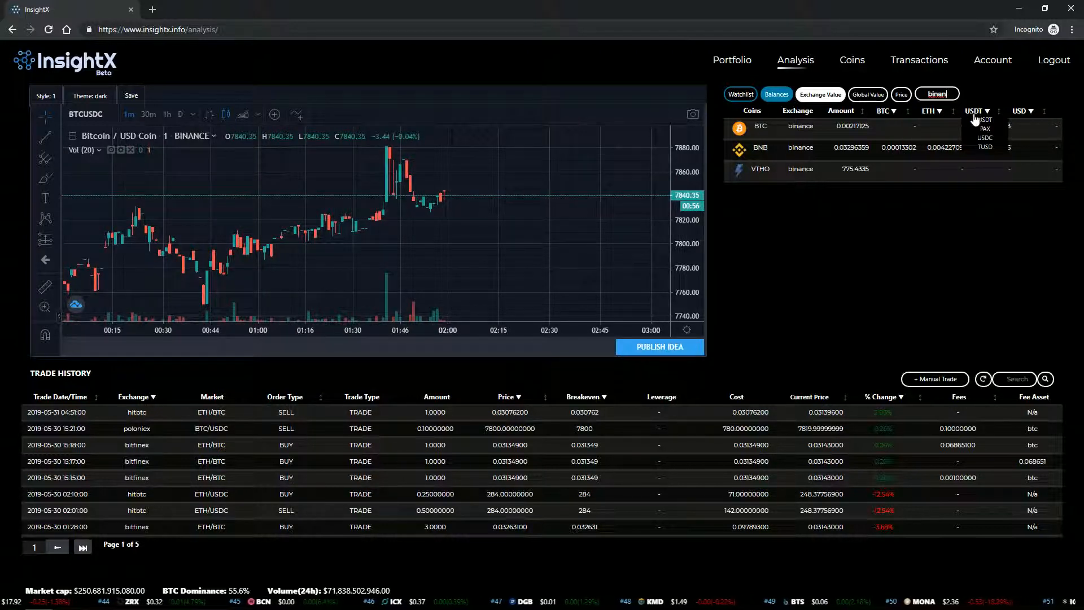
pyautogui.click(878, 98)
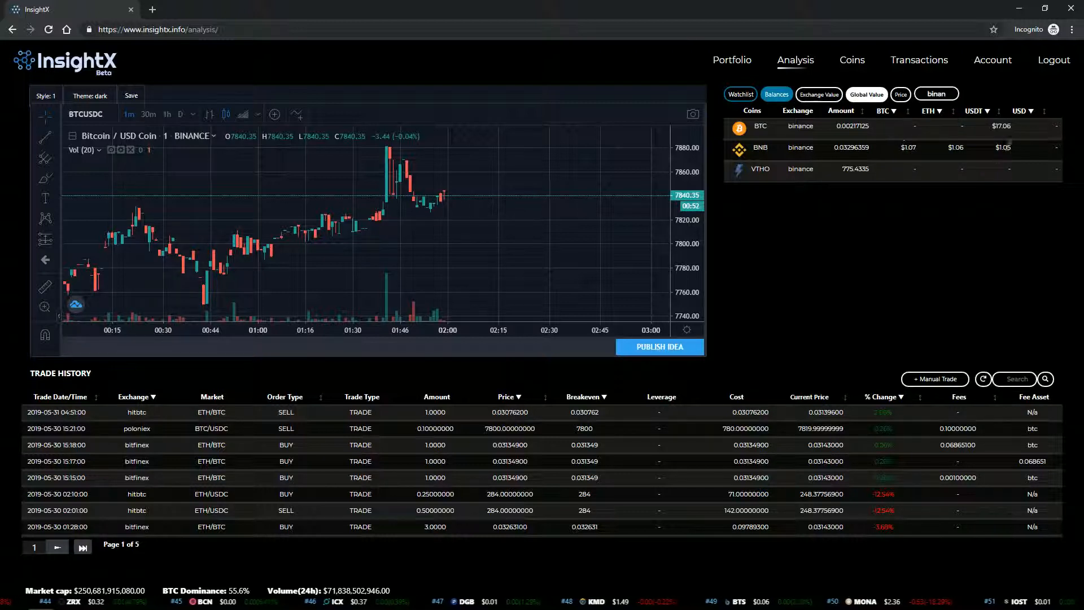
pyautogui.click(901, 95)
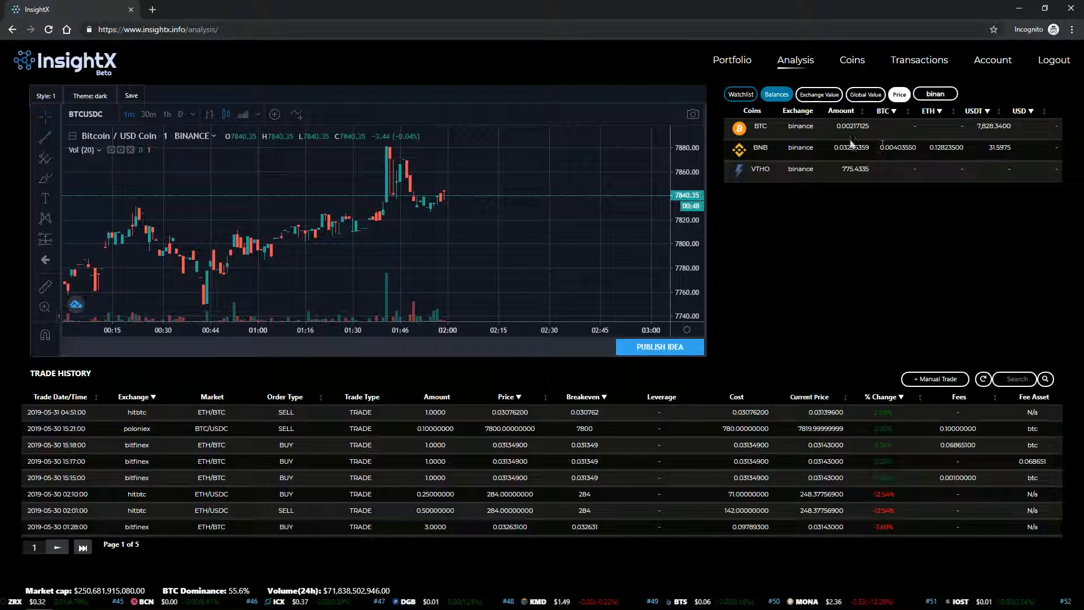
# Sort the Binance balances by the BTC column and highlight the BTC price of BNB
pyautogui.doubleClick(758, 145)
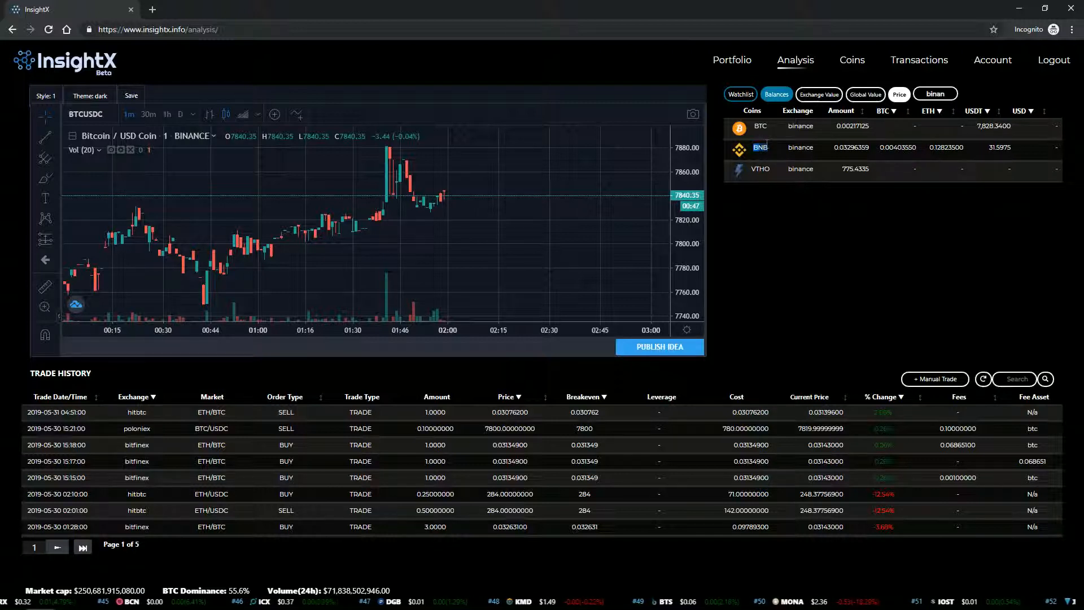
pyautogui.click(884, 113)
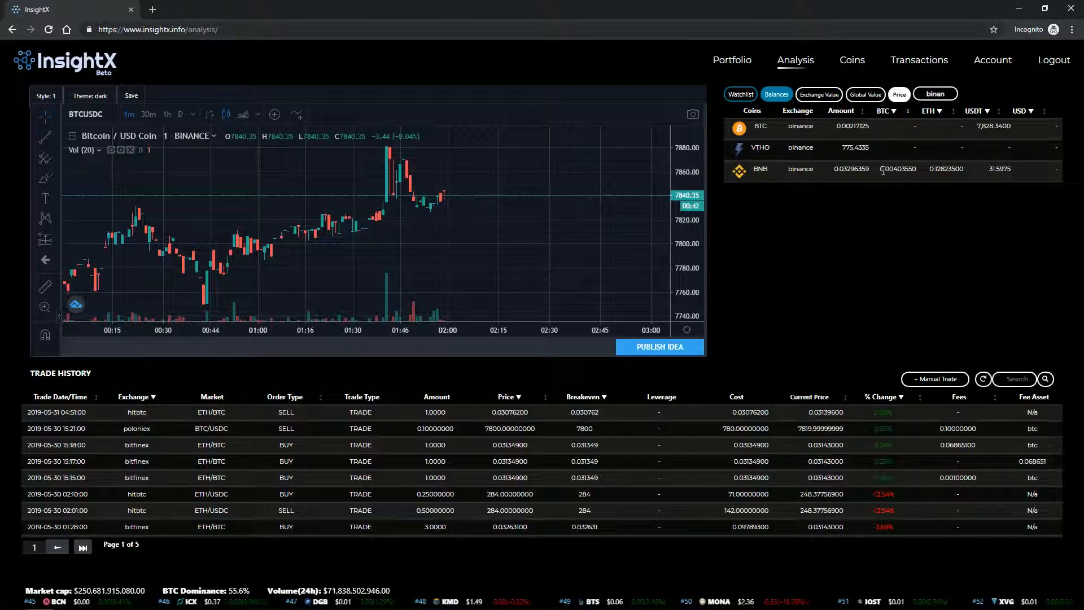
pyautogui.doubleClick(883, 170)
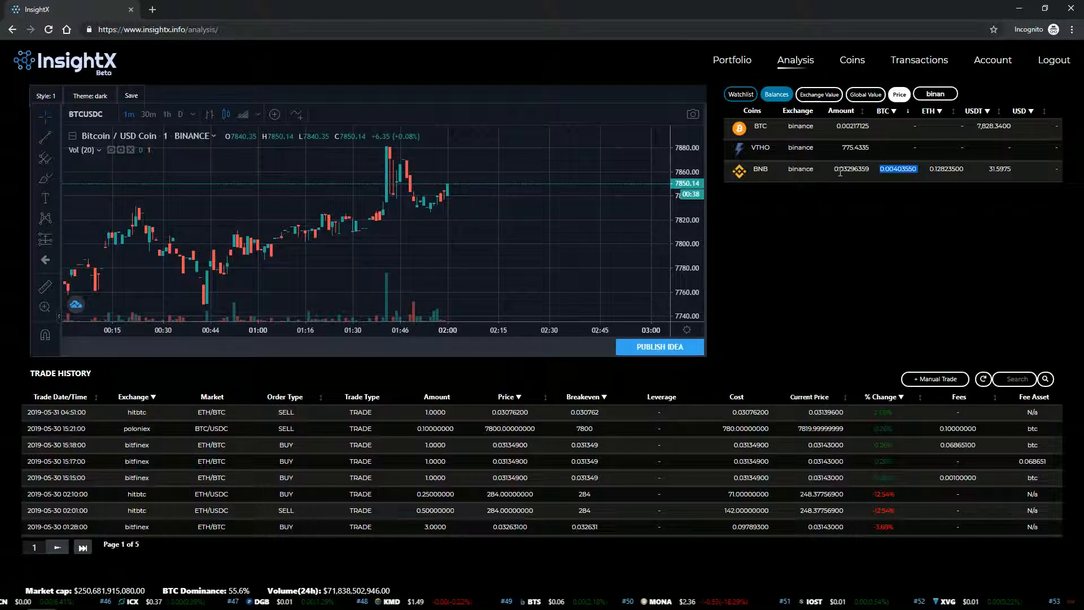
# Change the ETH column of the balances table to XRP and the USDT column to TUSD
pyautogui.moveTo(929, 113)
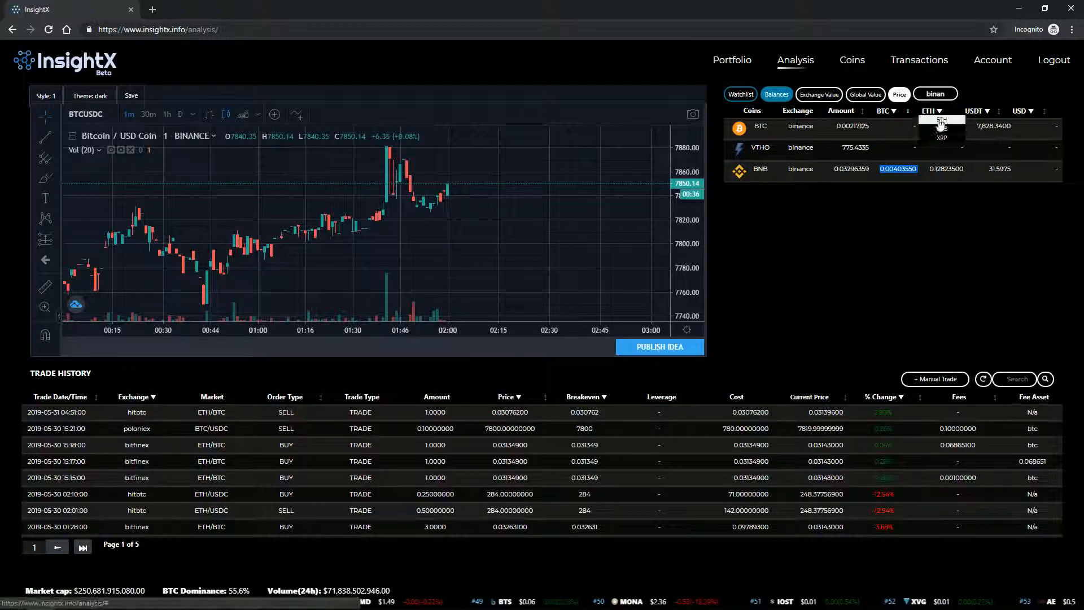
pyautogui.click(939, 130)
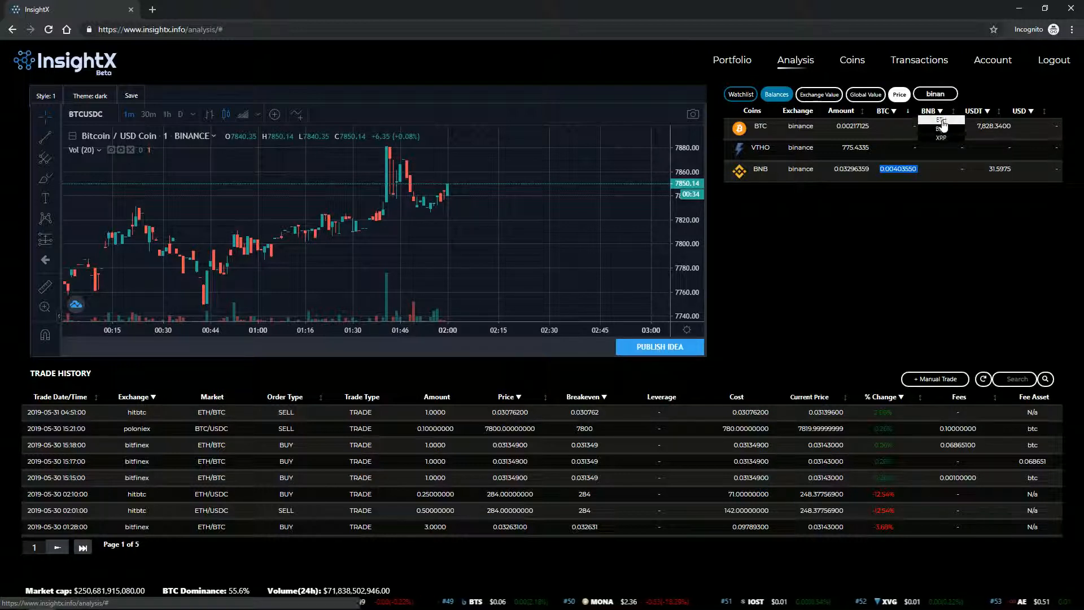
pyautogui.click(941, 120)
pyautogui.click(943, 139)
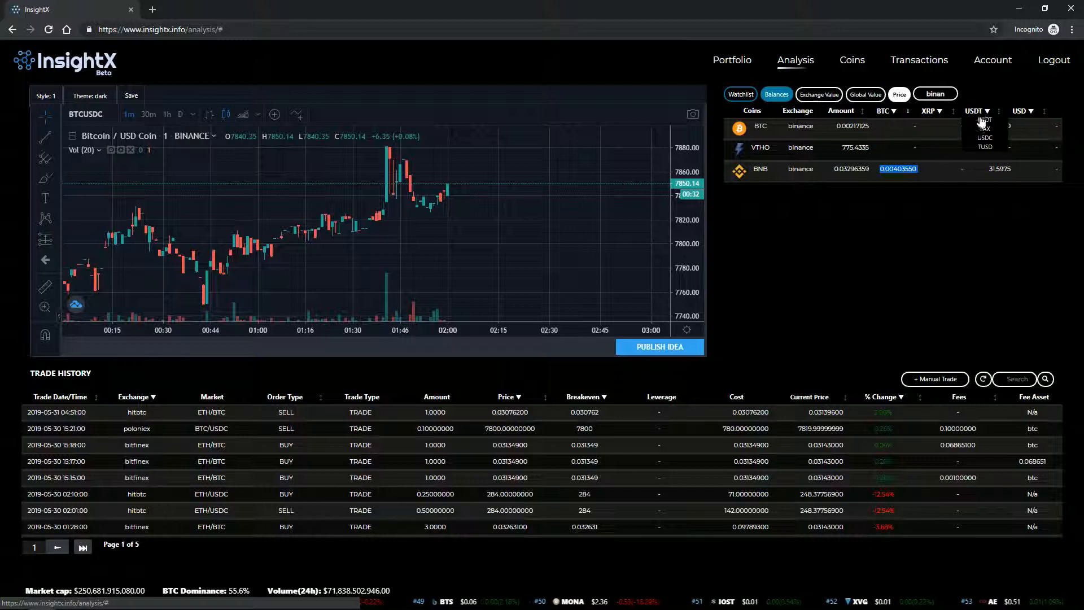
pyautogui.click(985, 138)
pyautogui.click(985, 146)
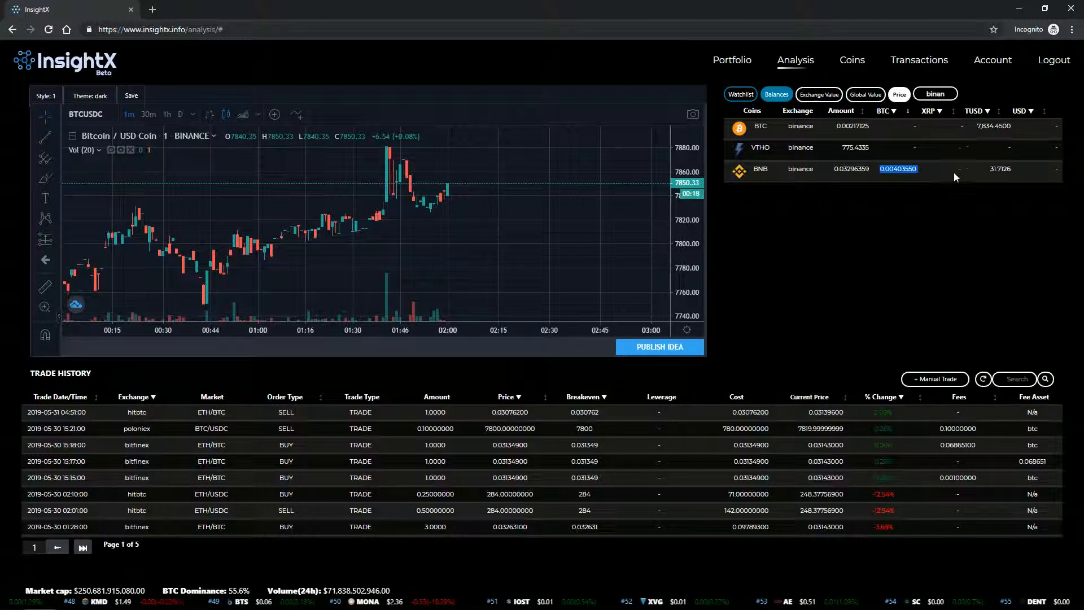
pyautogui.click(887, 179)
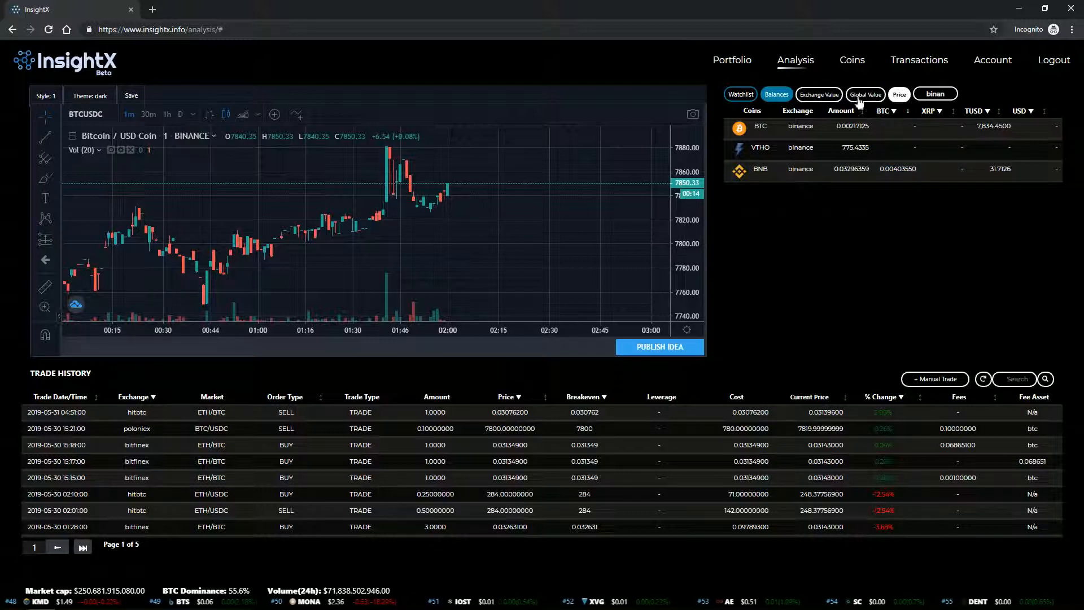
# Show the balances as exchange values and clear the "binan" filter so every exchange is listed
pyautogui.click(805, 94)
pyautogui.doubleClick(936, 93)
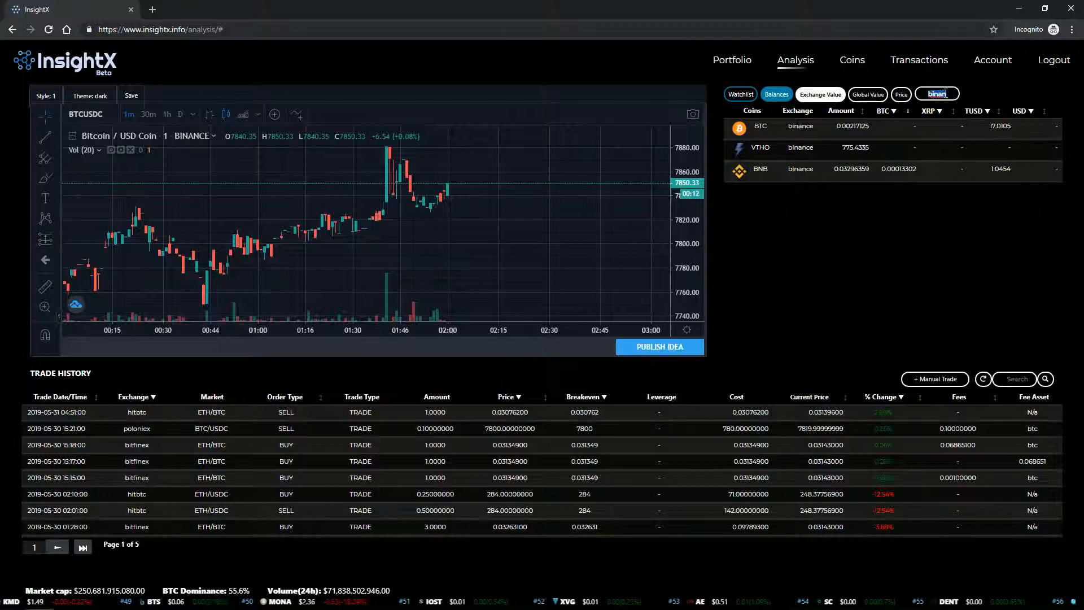
pyautogui.press('BackSpace')
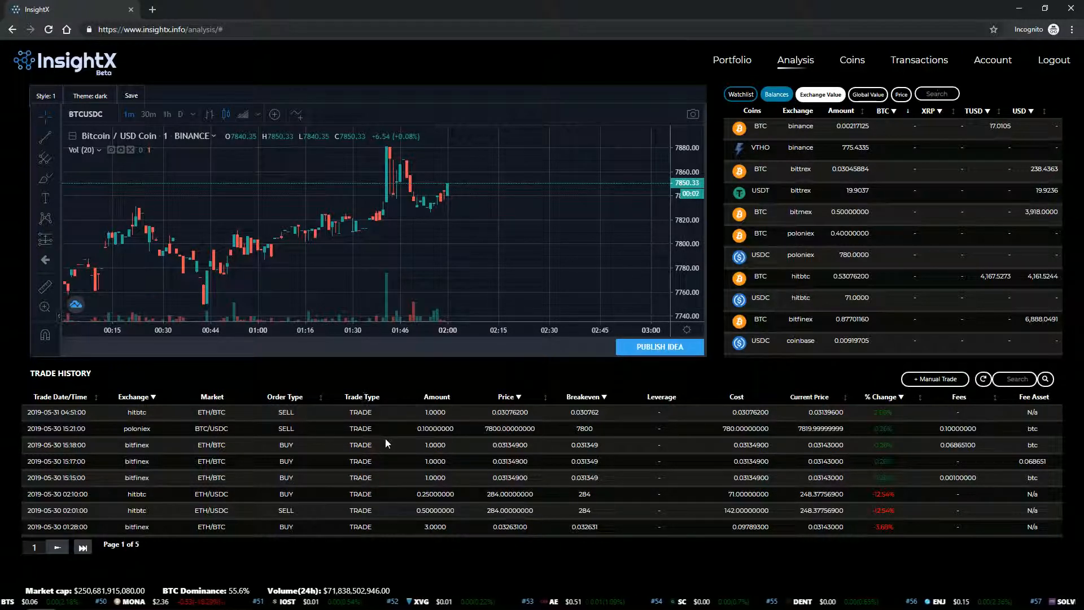
# Look through the trade history and open the manual trade form for a derivative trade
pyautogui.scroll(-5, 385, 439)
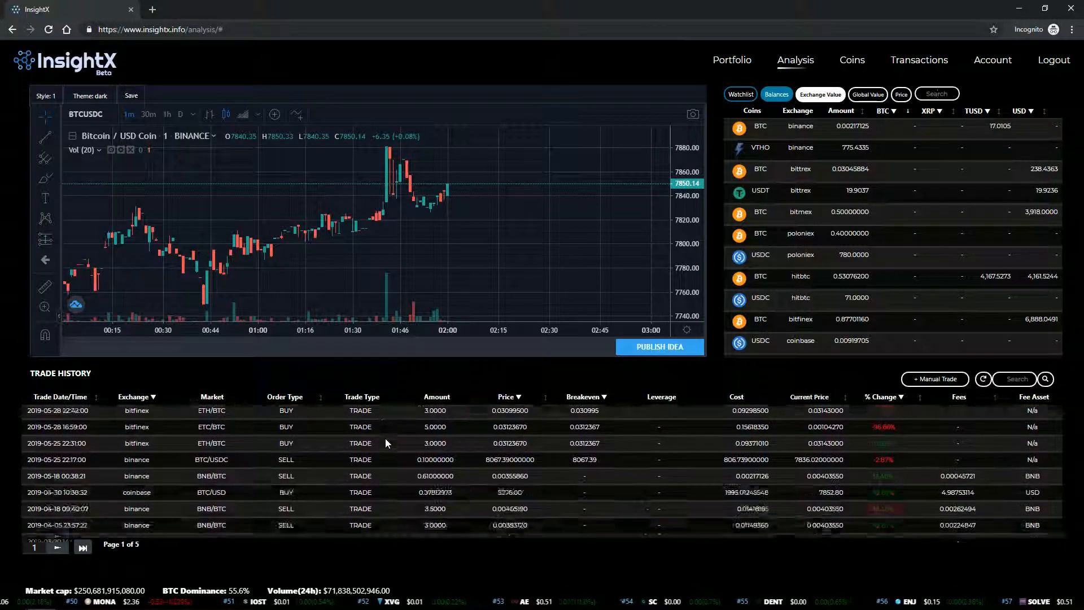
pyautogui.scroll(5, 385, 438)
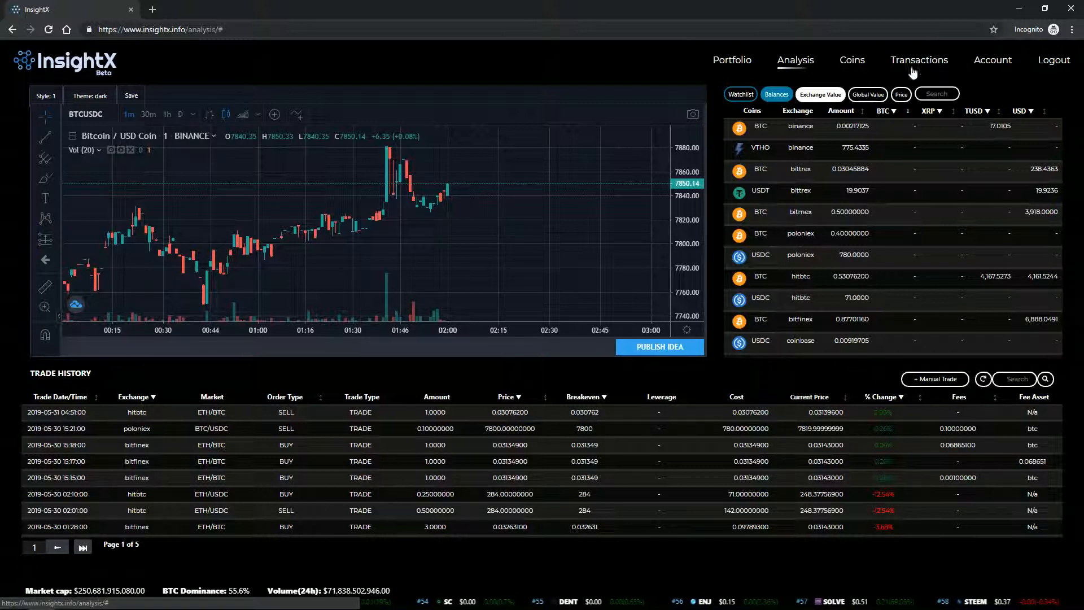
pyautogui.click(944, 380)
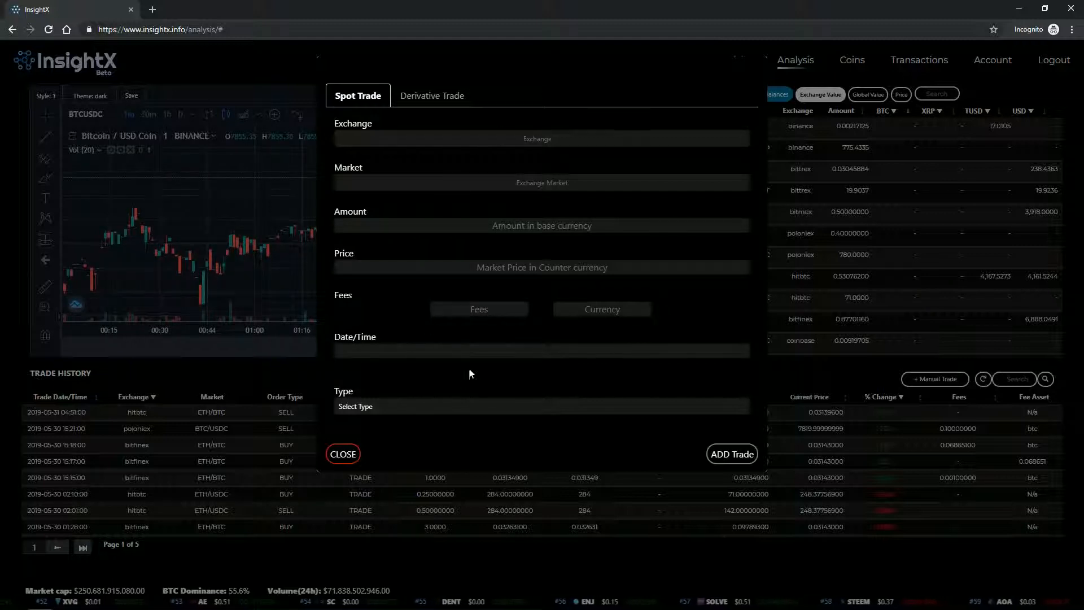
pyautogui.click(462, 102)
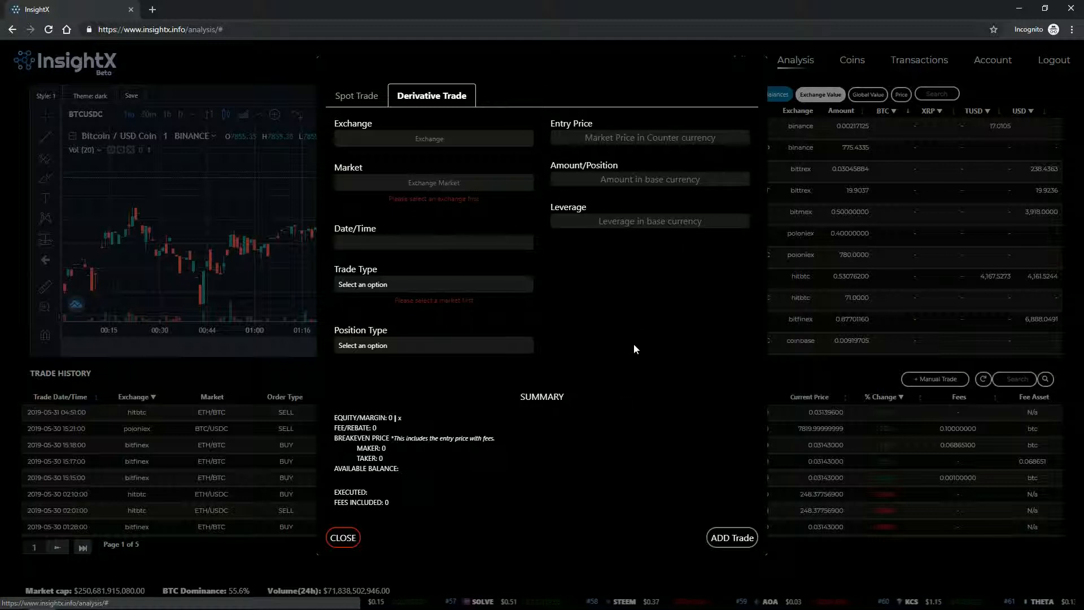
# Set the derivative trade's exchange to bitmex and its market to BTC/USD
pyautogui.click(438, 140)
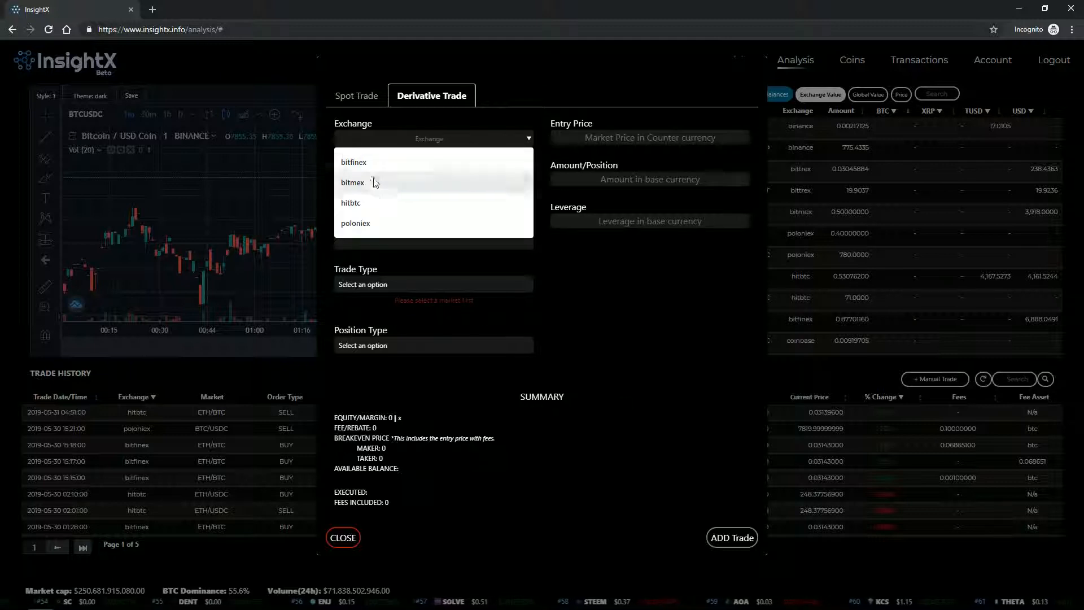
pyautogui.click(374, 182)
pyautogui.click(444, 184)
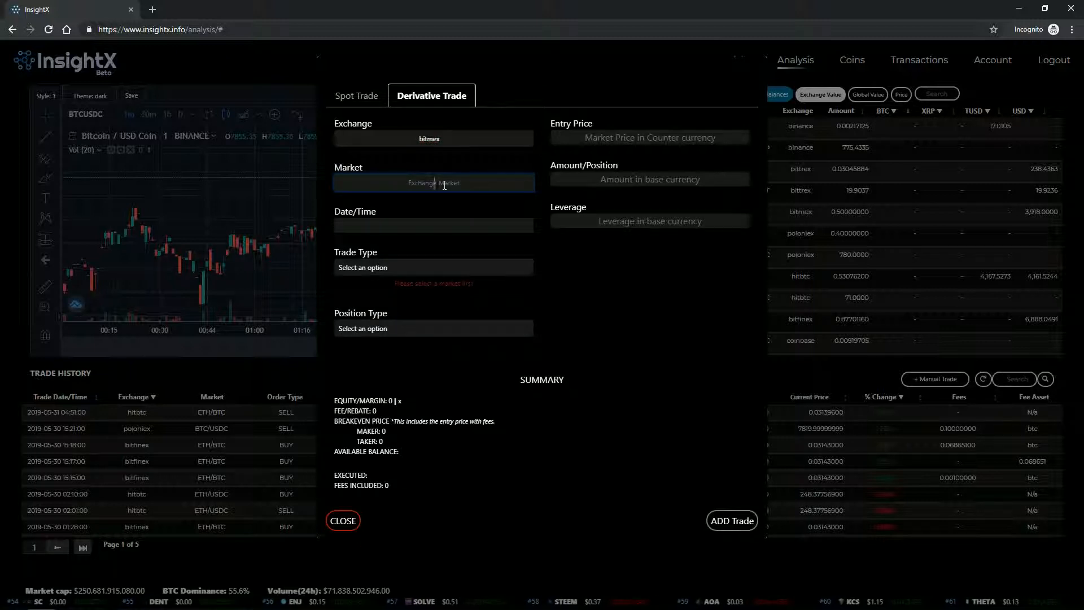
pyautogui.write('BTC/USD')
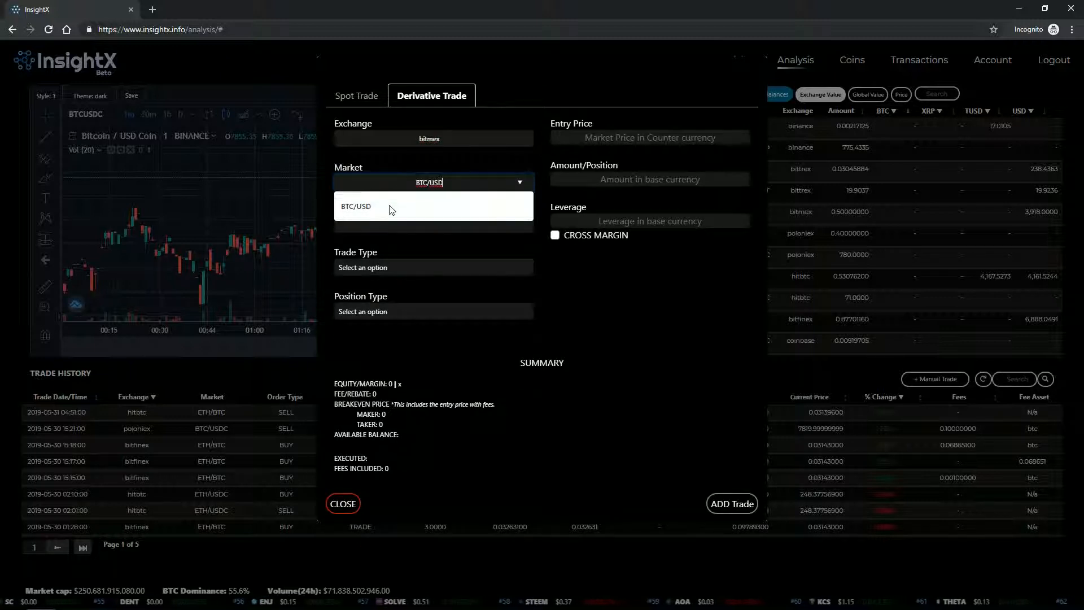
pyautogui.click(391, 210)
# Set the trade's date and time to Jun 5, 2019, 9:01 PM, with trade type Maker and position type Long
pyautogui.click(452, 225)
pyautogui.click(591, 434)
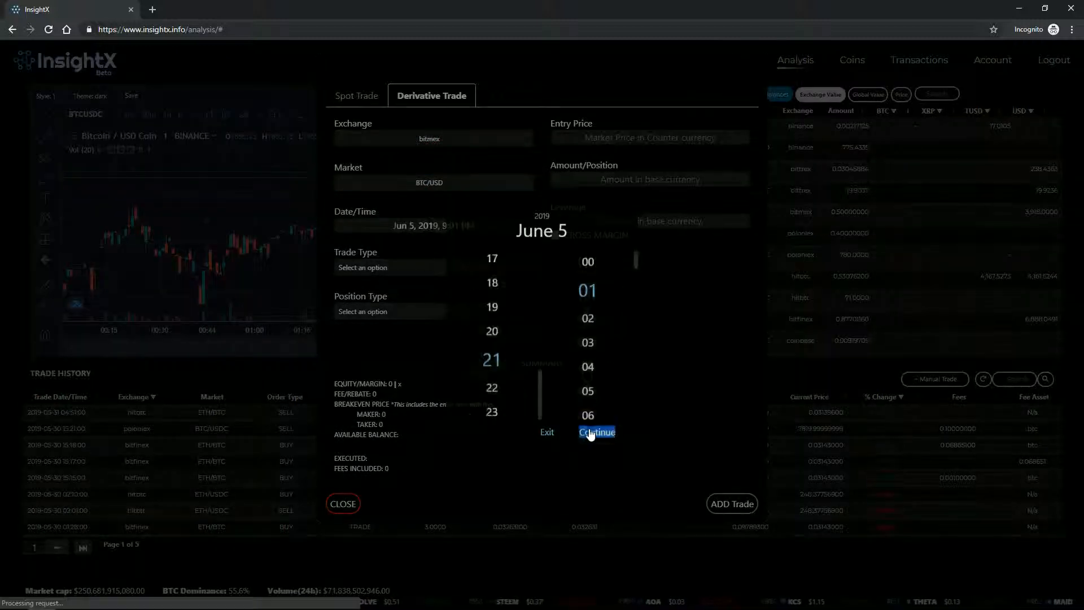
pyautogui.click(591, 434)
pyautogui.click(469, 268)
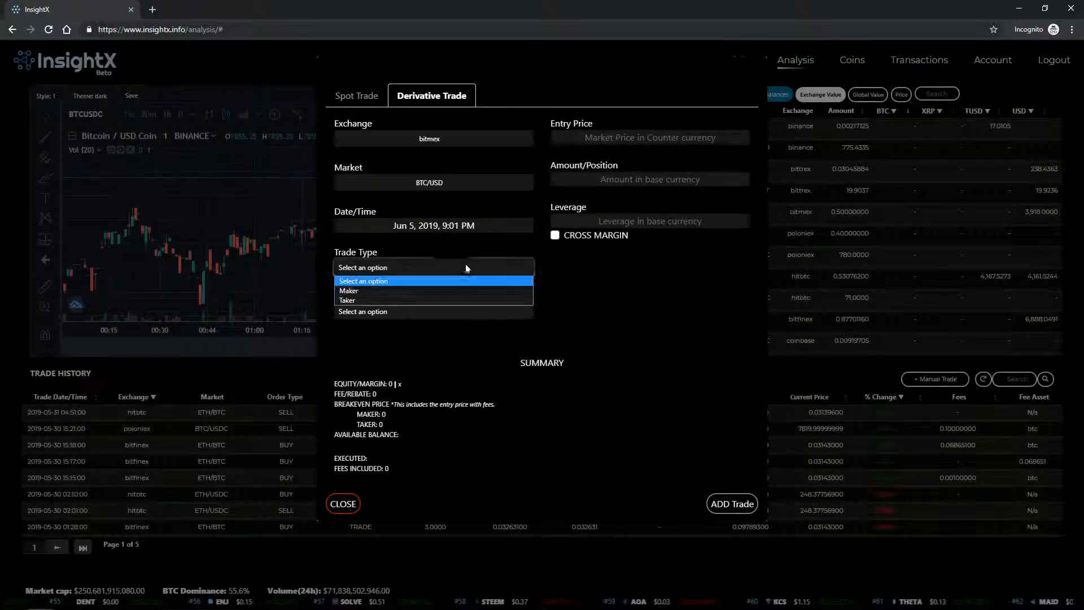
pyautogui.click(436, 292)
pyautogui.click(428, 316)
pyautogui.click(429, 337)
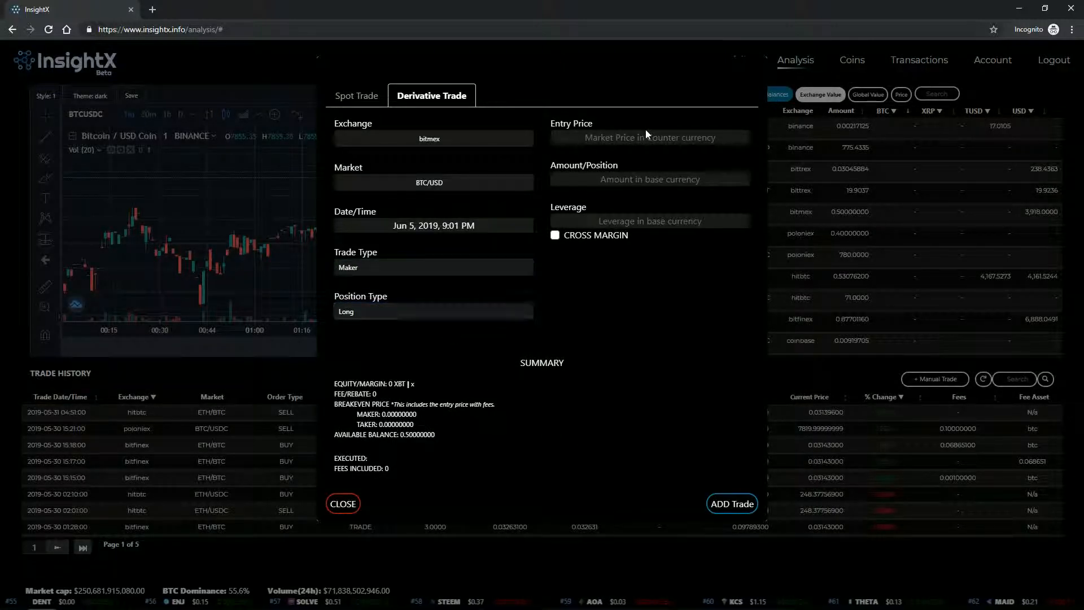
# Enter an entry price of 7800, an amount of 10000 and a leverage of 50, and add and confirm the trade
pyautogui.write('7800')
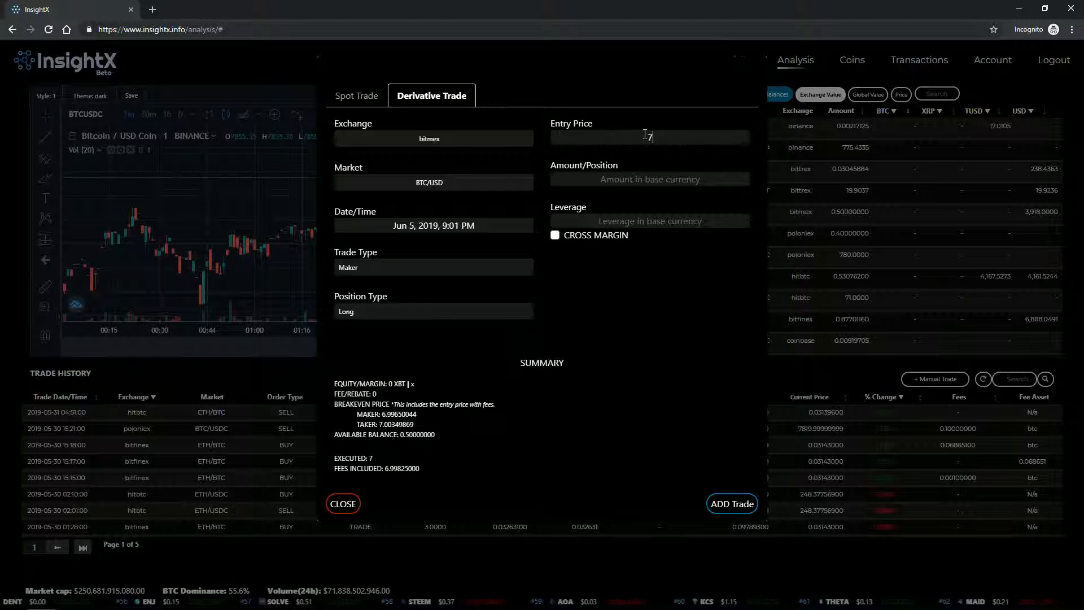
pyautogui.click(649, 178)
pyautogui.write('10000')
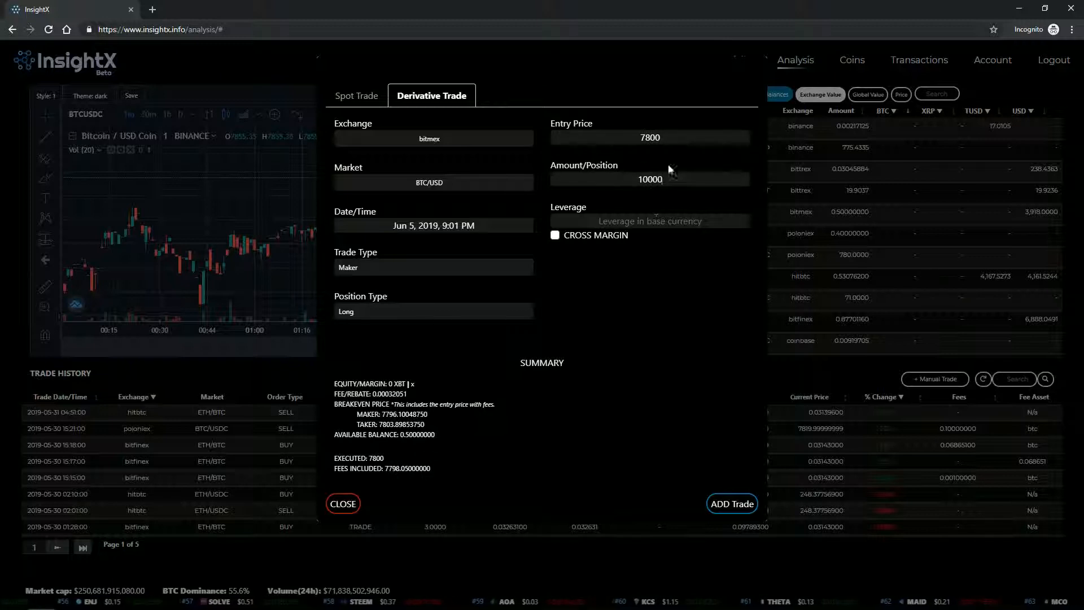
pyautogui.write('50')
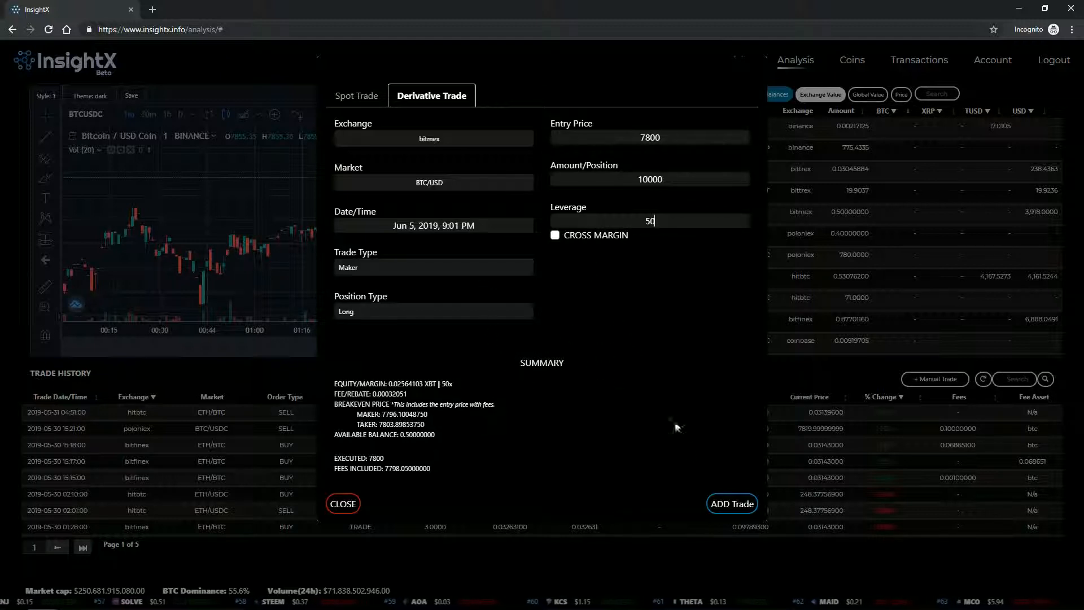
pyautogui.click(723, 503)
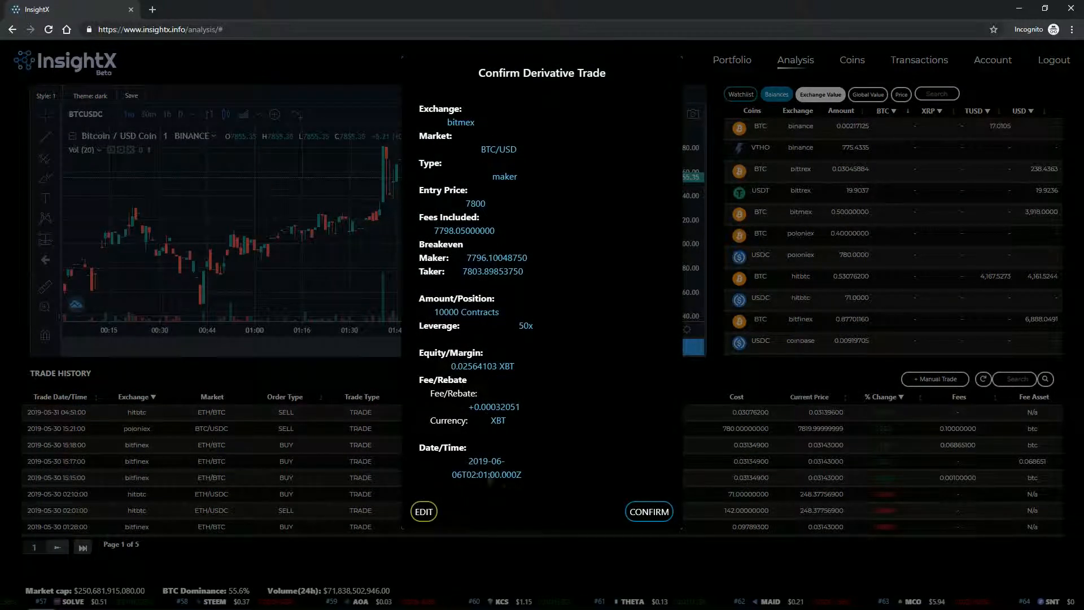
pyautogui.click(646, 511)
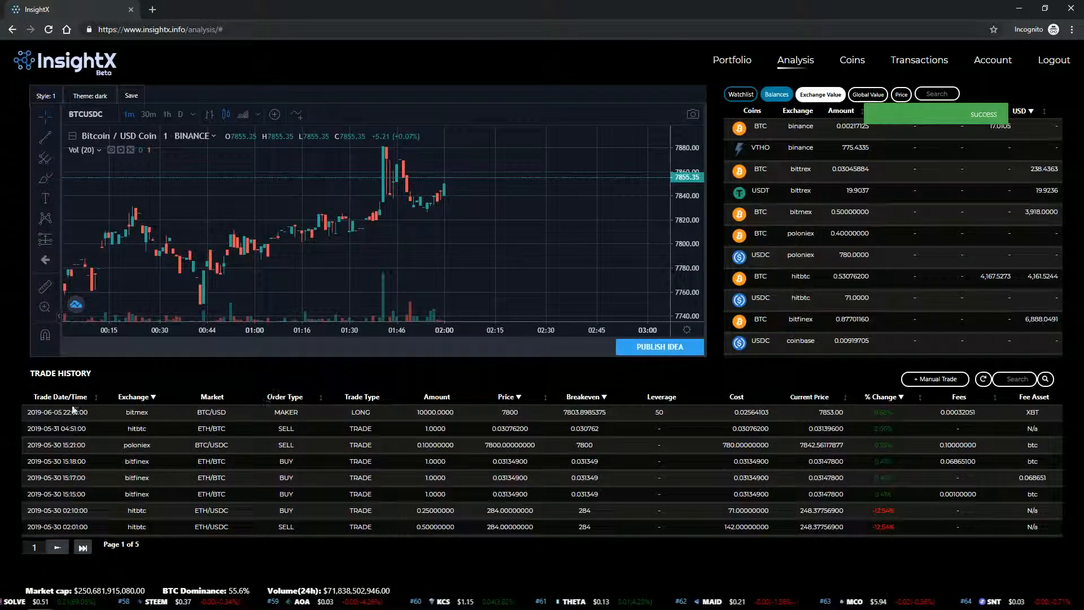
# Highlight the new bitmex trade's row in the trade history and view the exchange filter options
pyautogui.moveTo(27, 413); pyautogui.dragTo(826, 414)
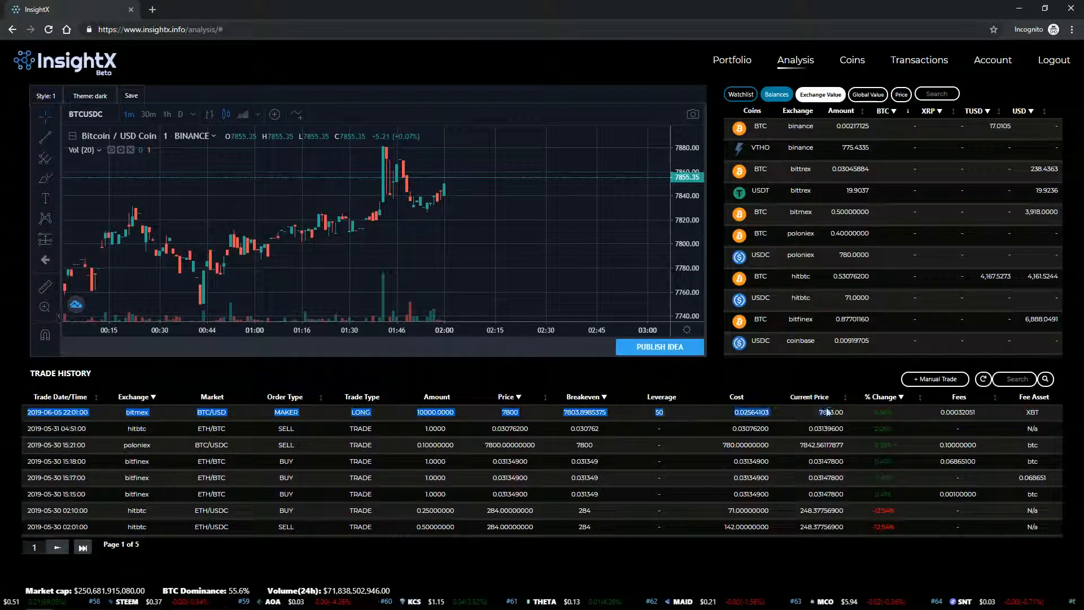
pyautogui.click(859, 418)
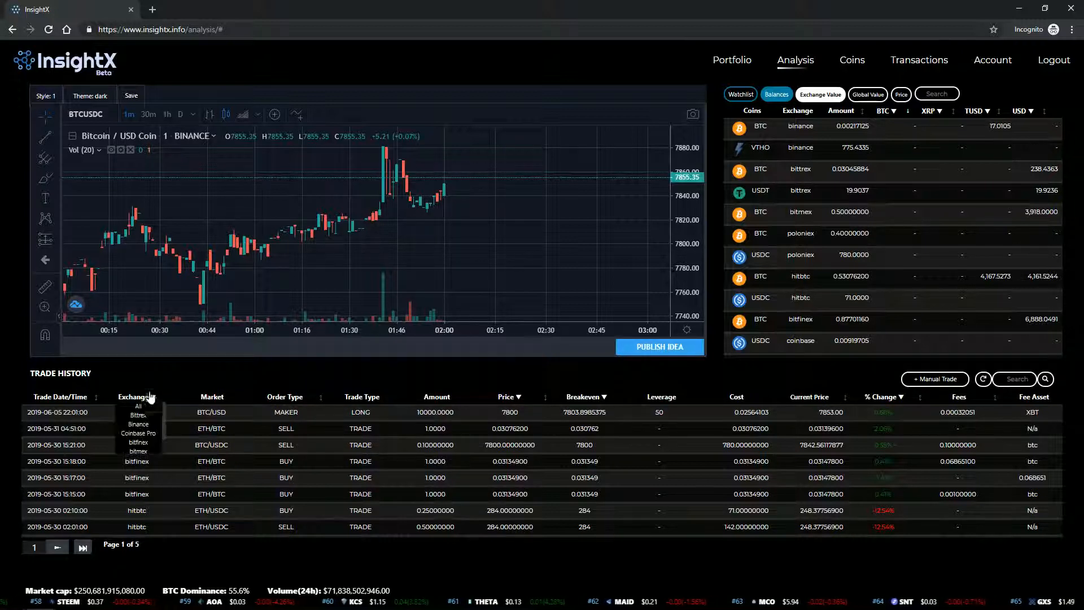
pyautogui.moveTo(136, 427)
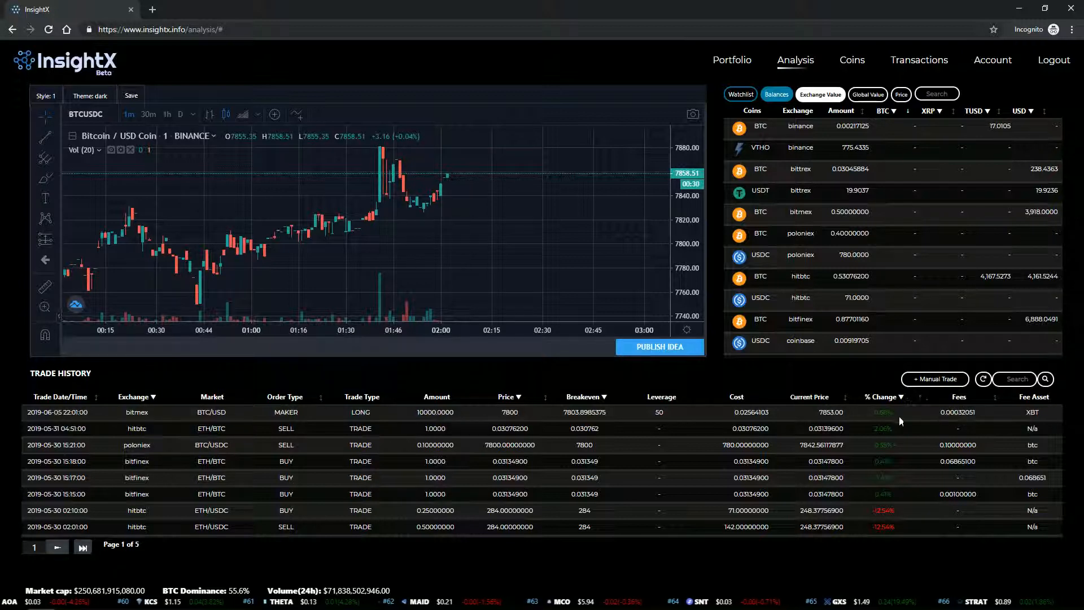
# Switch the trade history's Price column to fees-included prices and highlight the bitmex trade's price
pyautogui.click(511, 409)
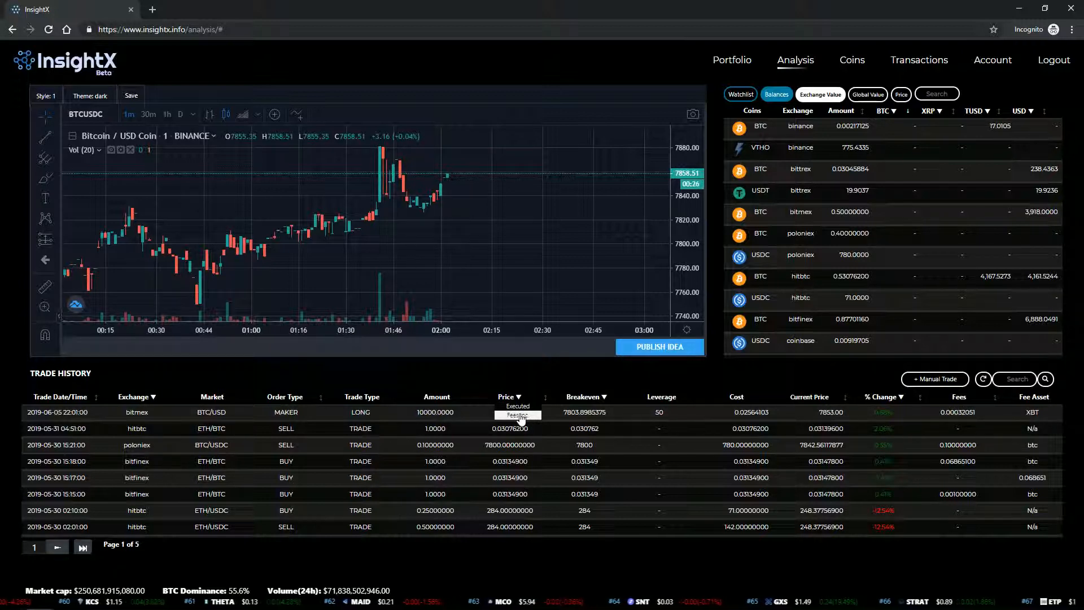
pyautogui.click(518, 415)
pyautogui.moveTo(490, 412); pyautogui.dragTo(520, 413)
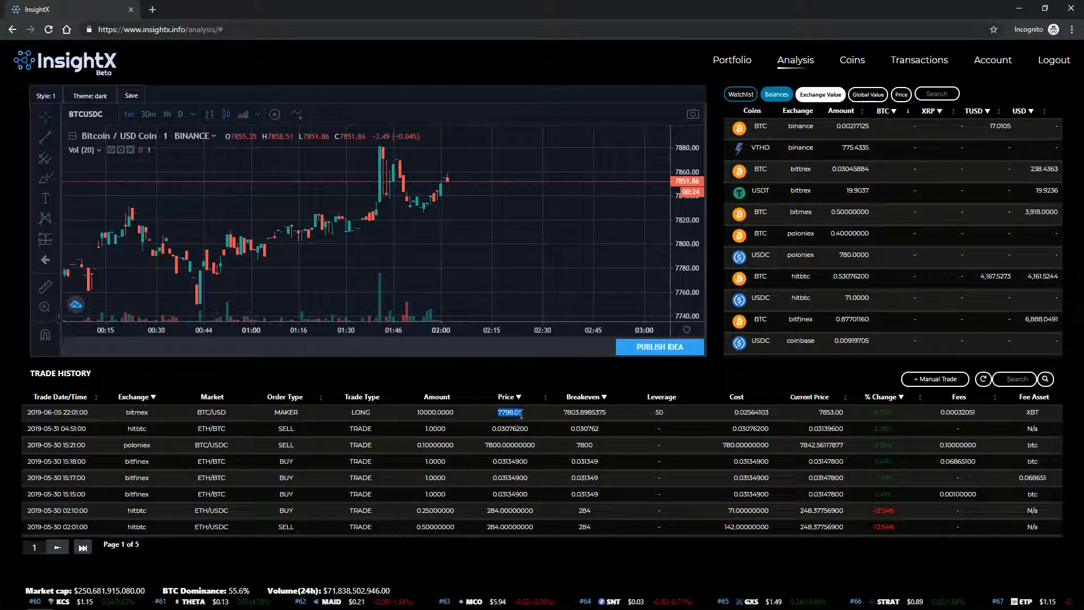
# Switch the Breakeven column from Taker to Maker and highlight the bitmex trade's breakeven price
pyautogui.click(603, 398)
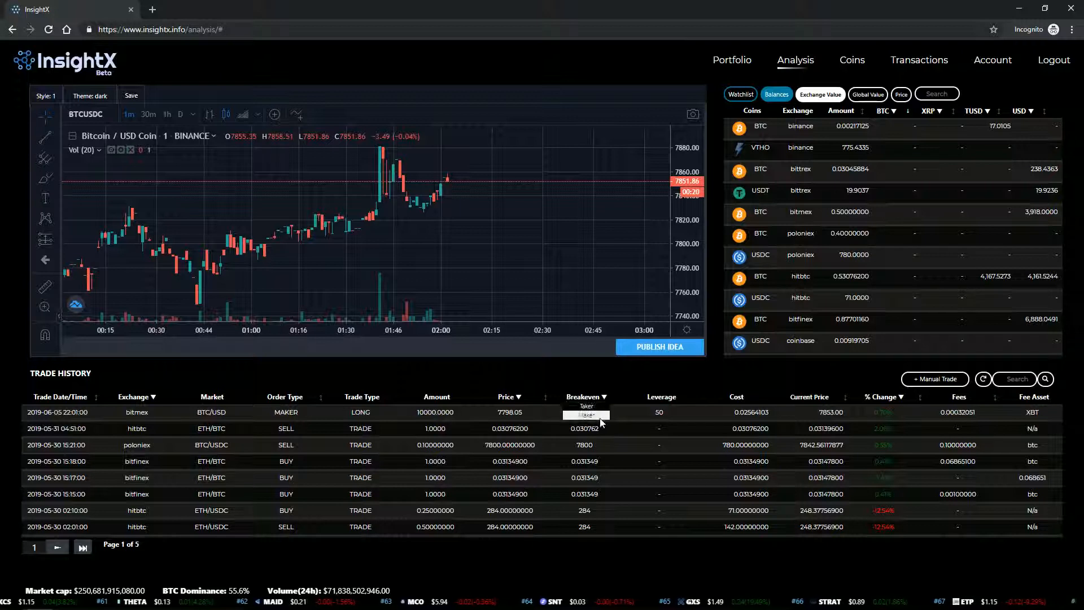
pyautogui.click(602, 420)
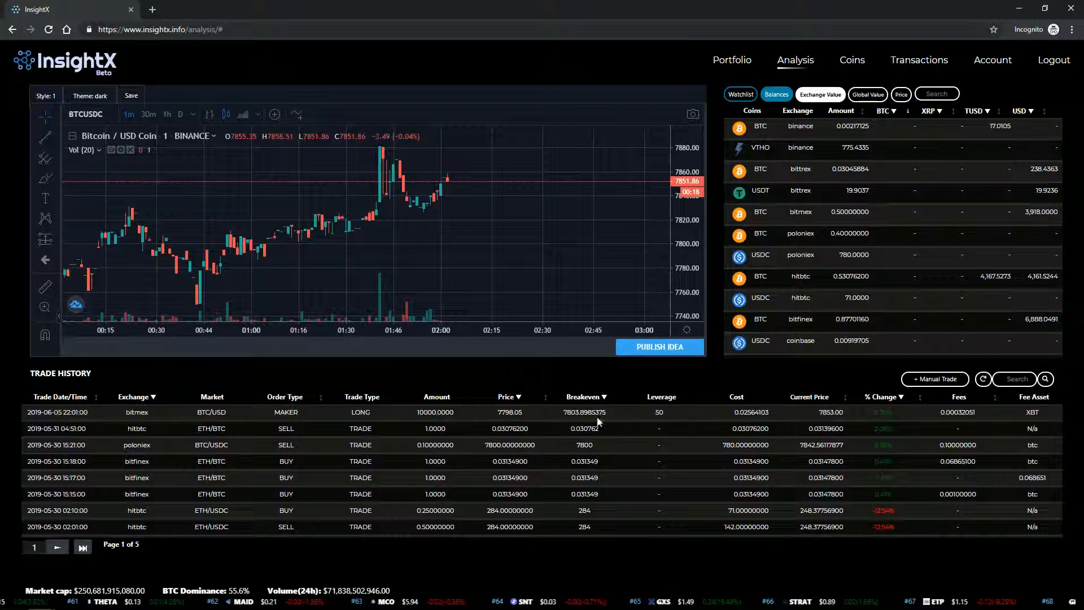
pyautogui.moveTo(559, 415); pyautogui.dragTo(610, 413)
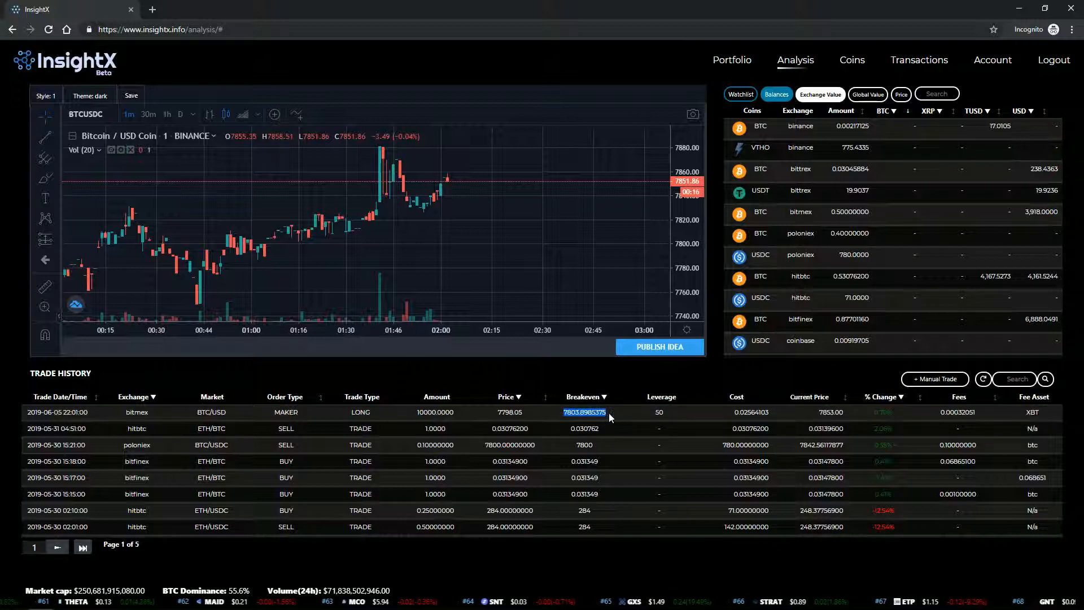
pyautogui.click(600, 417)
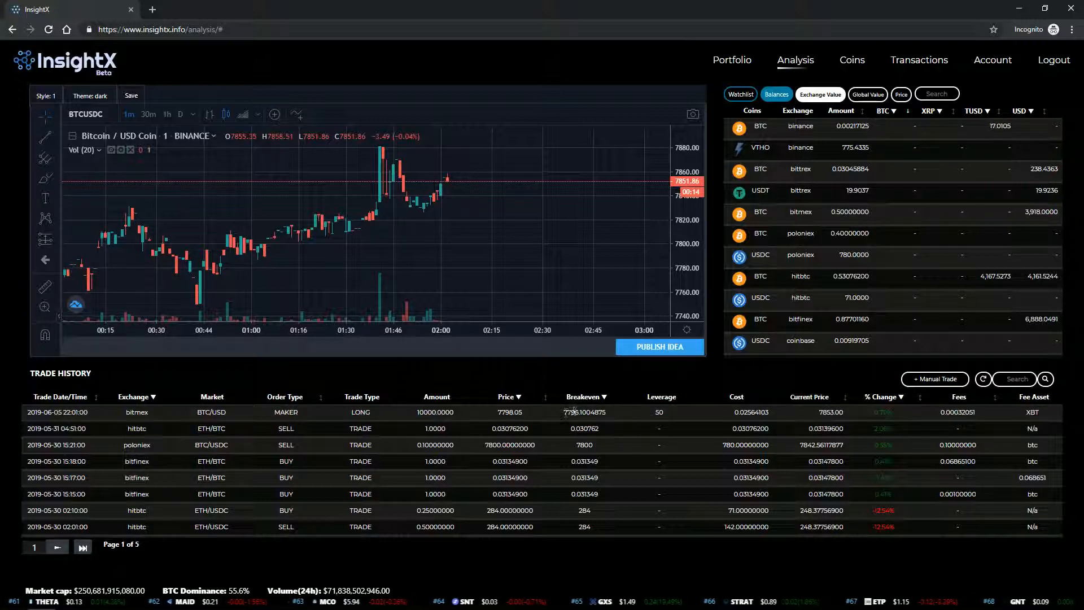
pyautogui.moveTo(564, 412); pyautogui.dragTo(605, 416)
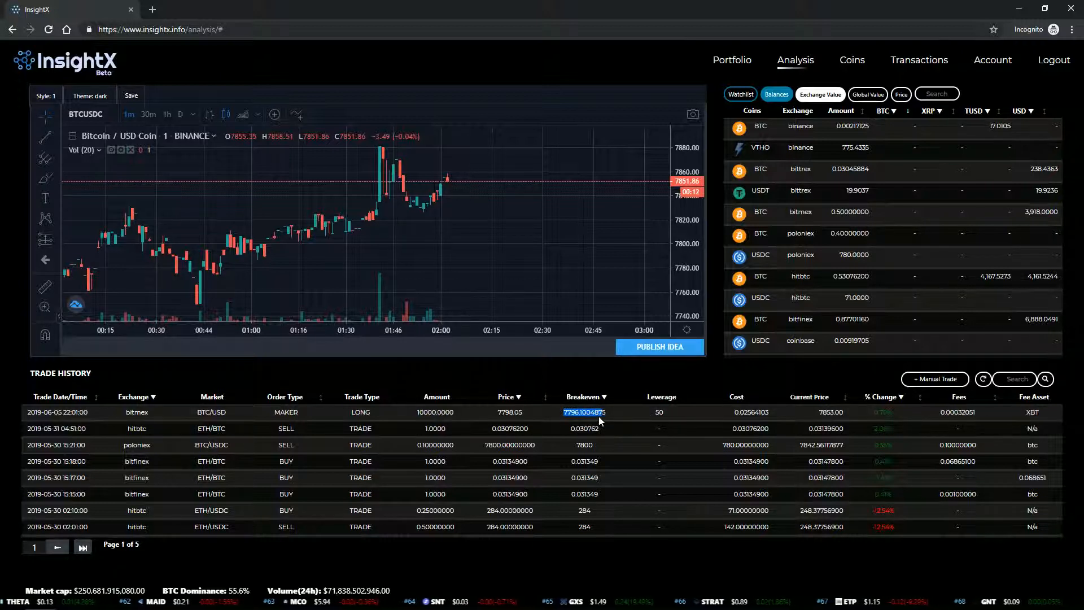
pyautogui.click(609, 415)
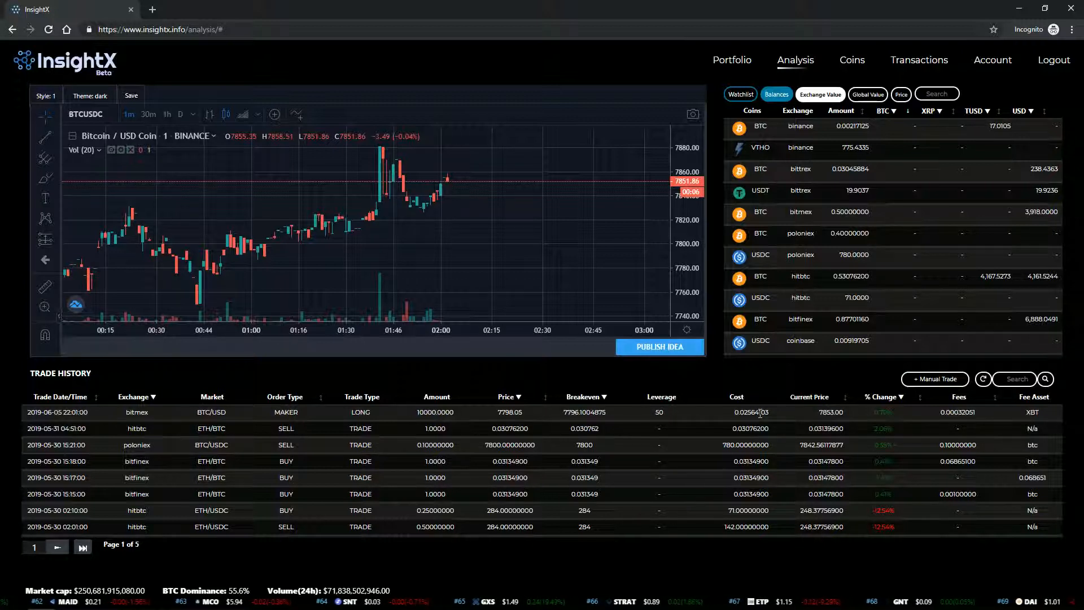
# Highlight the bitmex trade's cost and change the calculation option of the % Change column
pyautogui.moveTo(735, 413); pyautogui.dragTo(762, 416)
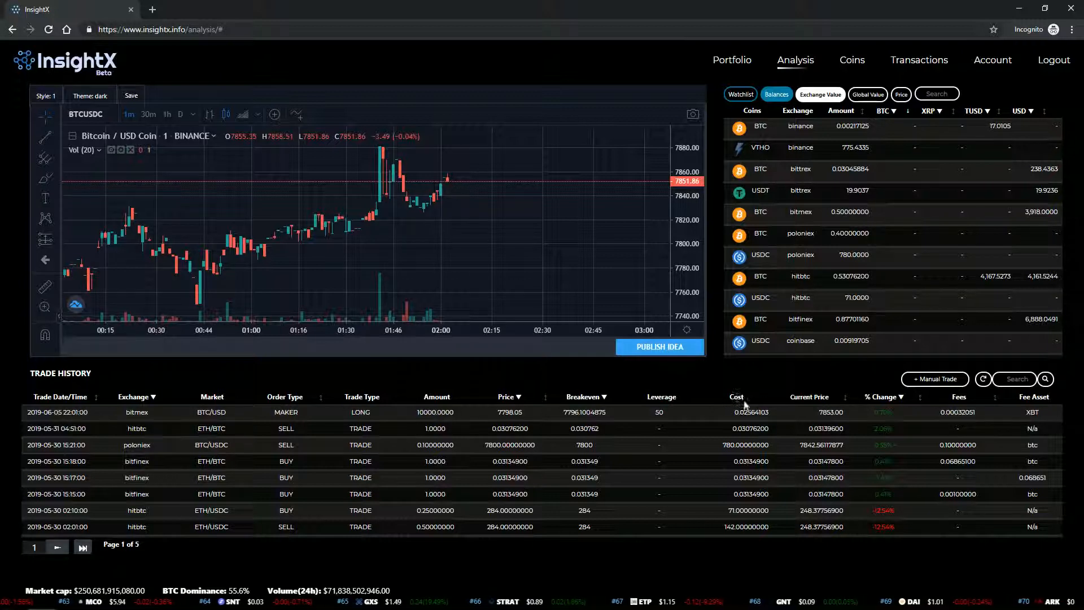
pyautogui.click(884, 396)
pyautogui.click(884, 416)
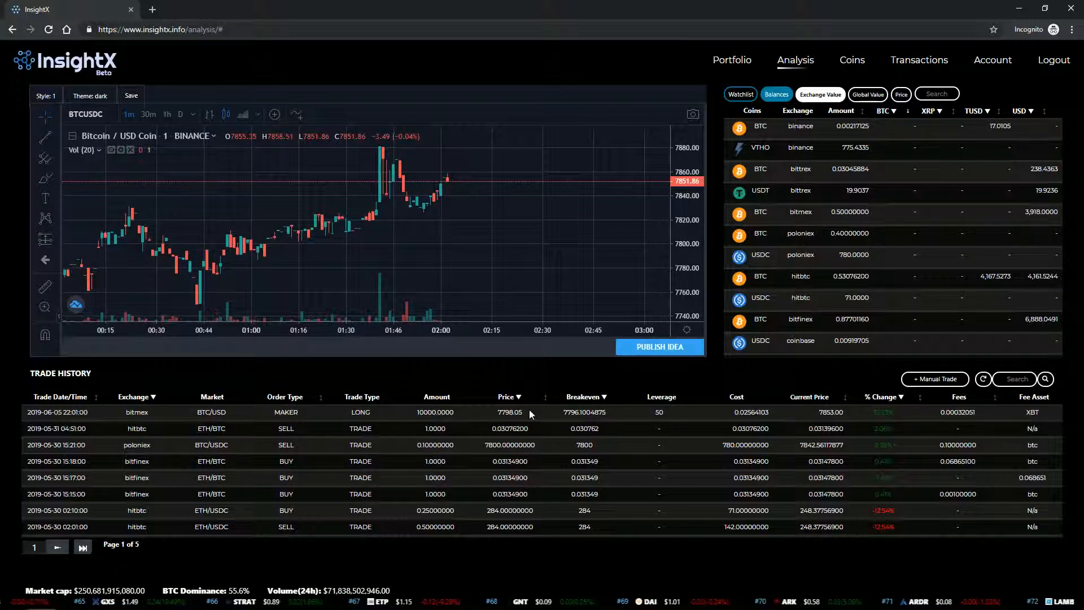
# Compare the bitmex trade's executed price and % change with its fees-included price, and highlight the fees-included price
pyautogui.click(517, 397)
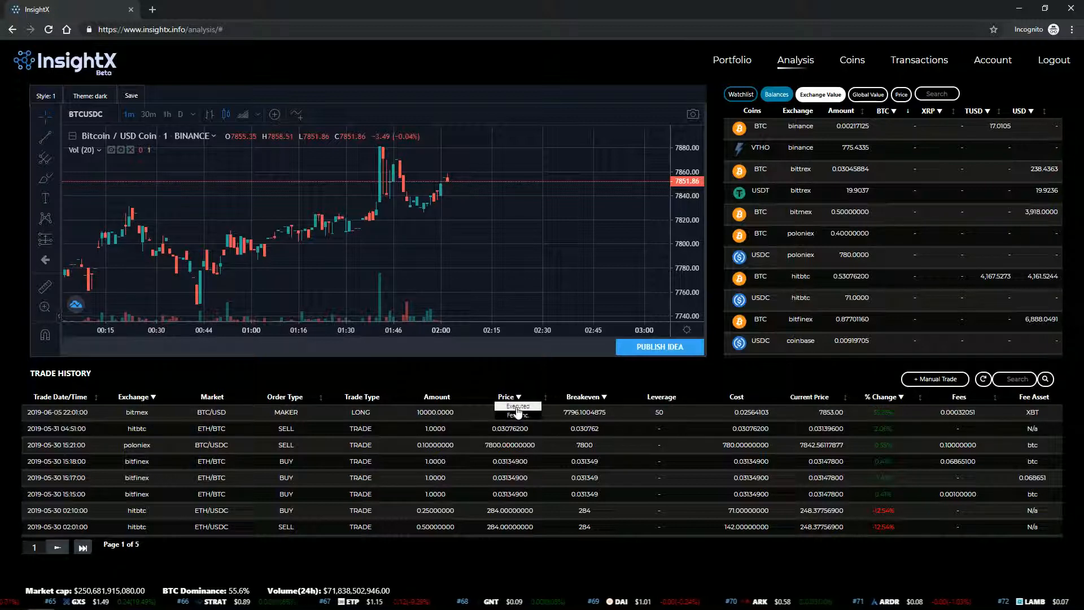
pyautogui.doubleClick(517, 407)
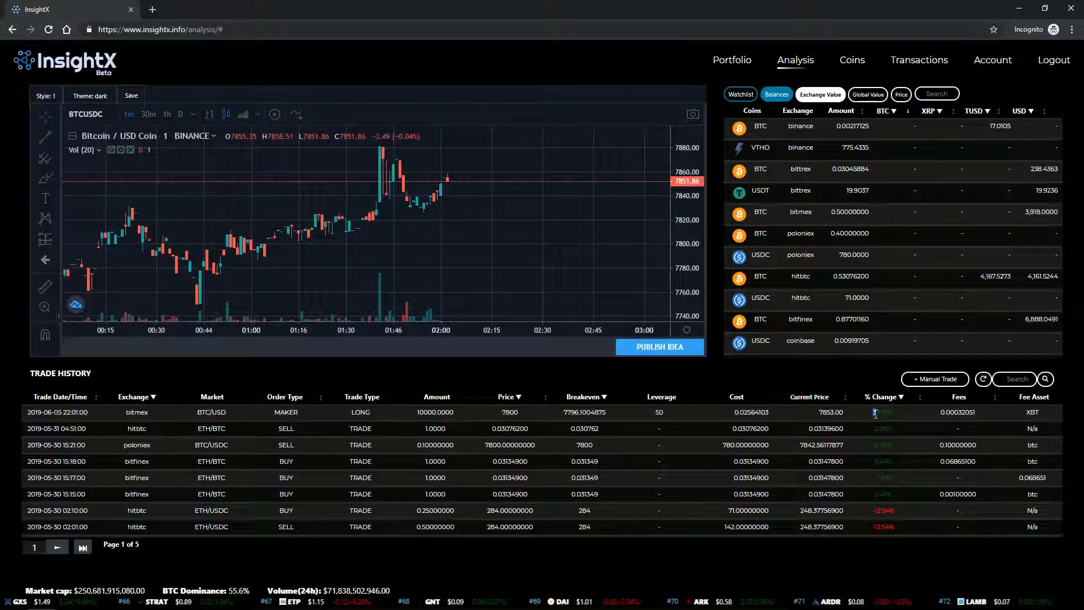
pyautogui.click(513, 411)
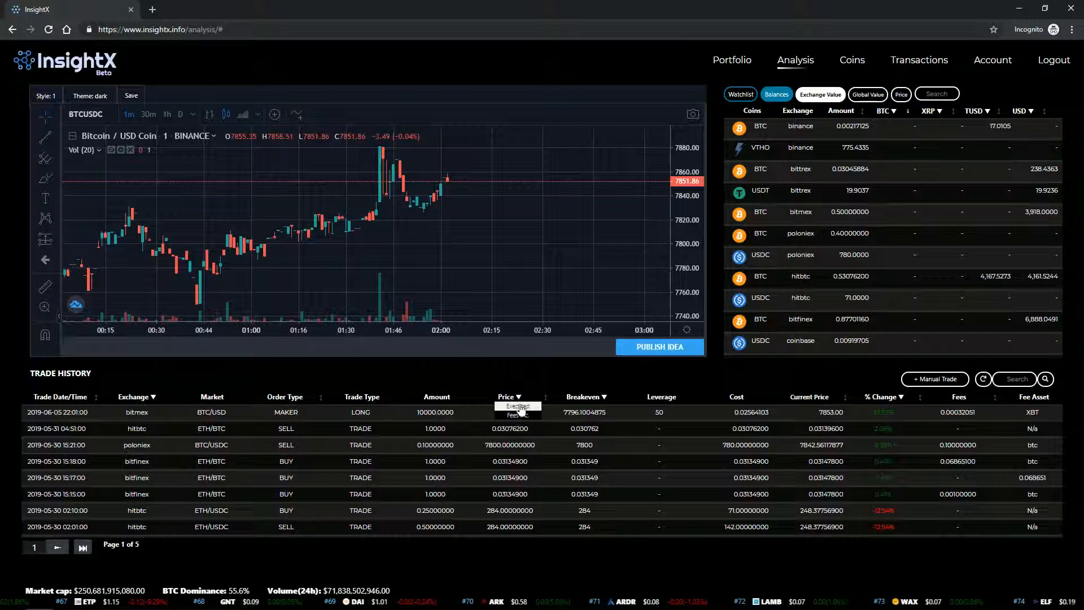
pyautogui.click(518, 415)
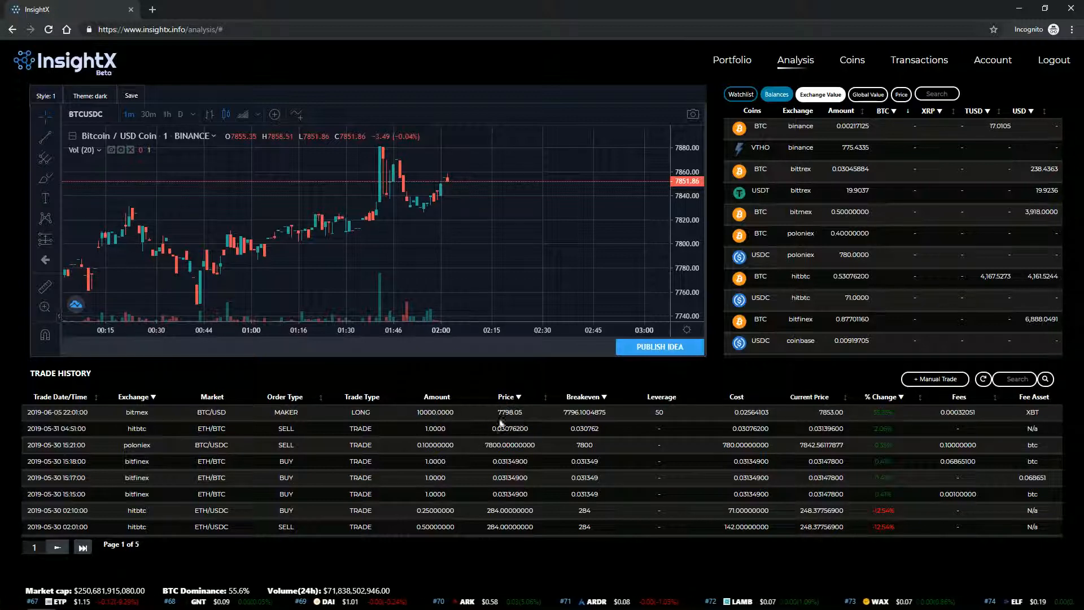
pyautogui.moveTo(507, 416); pyautogui.dragTo(516, 416)
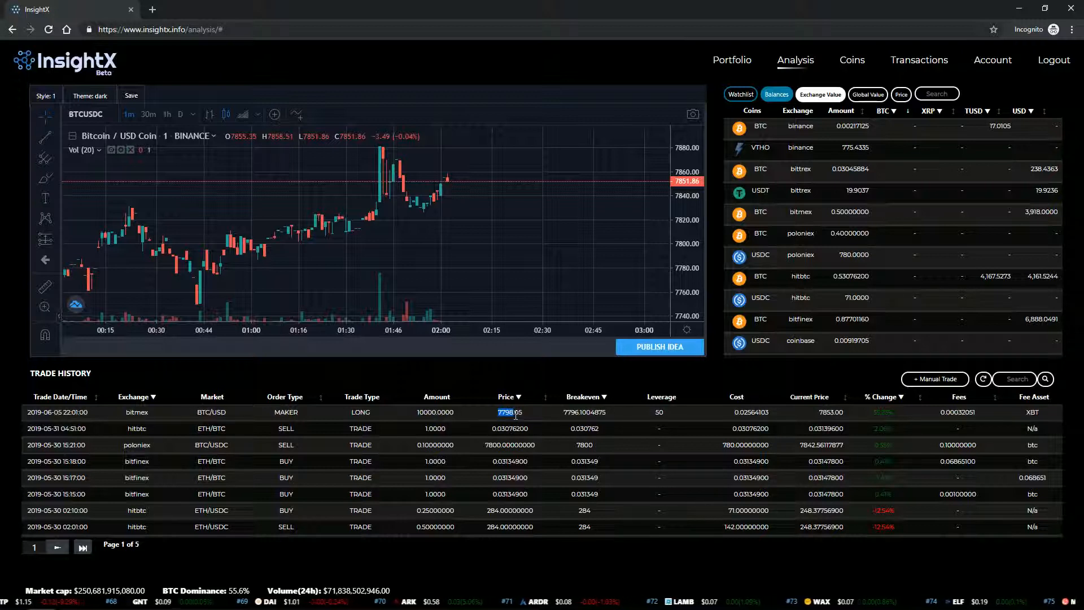